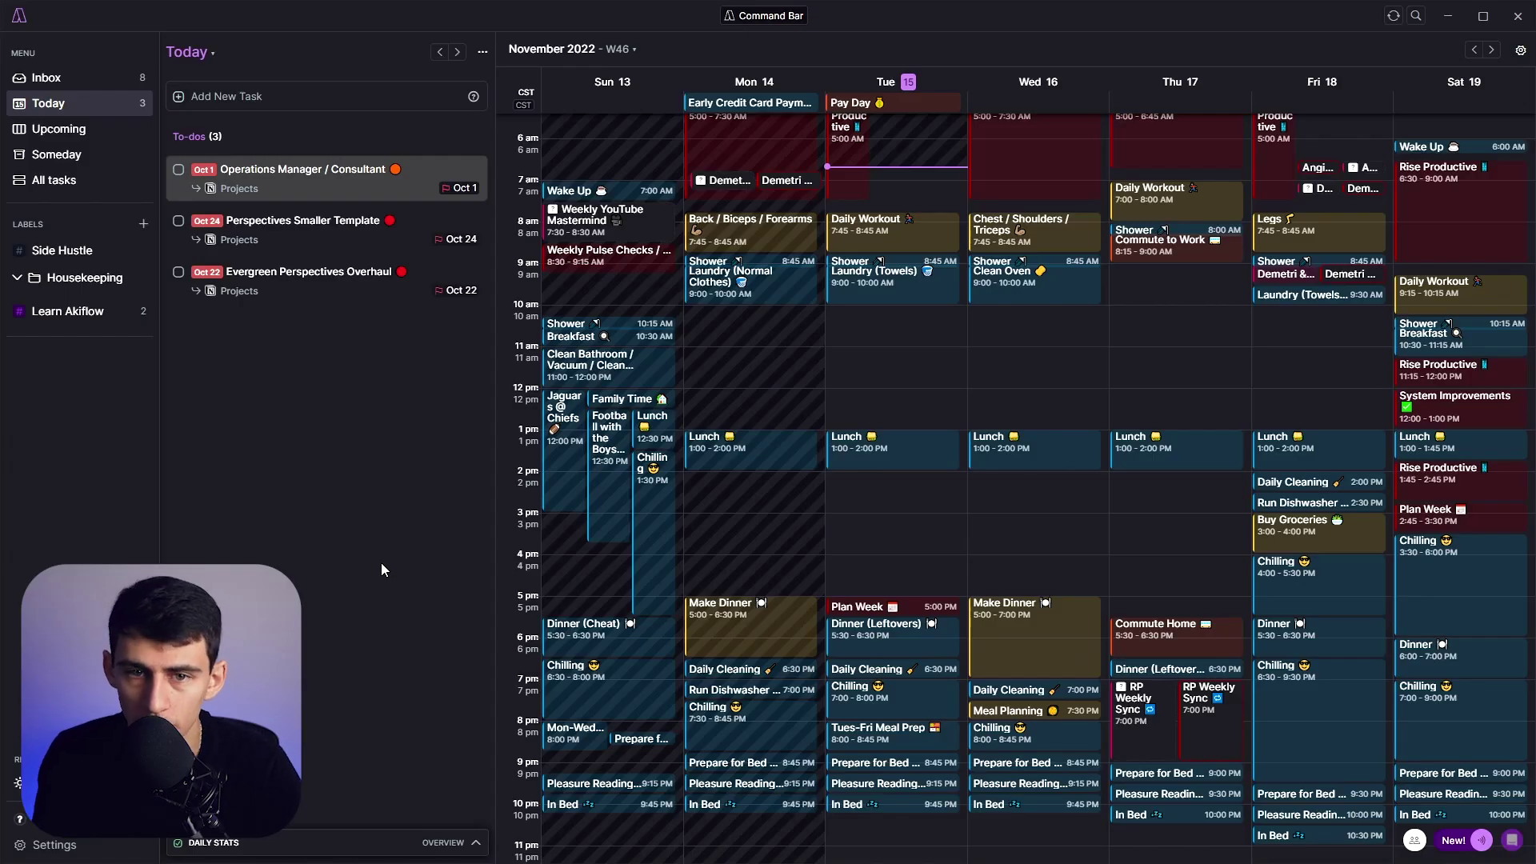
Bring up Akiflow's command bar for the Operations Manager / Consultant task with Ctrl+K.
click(764, 16)
key(Escape)
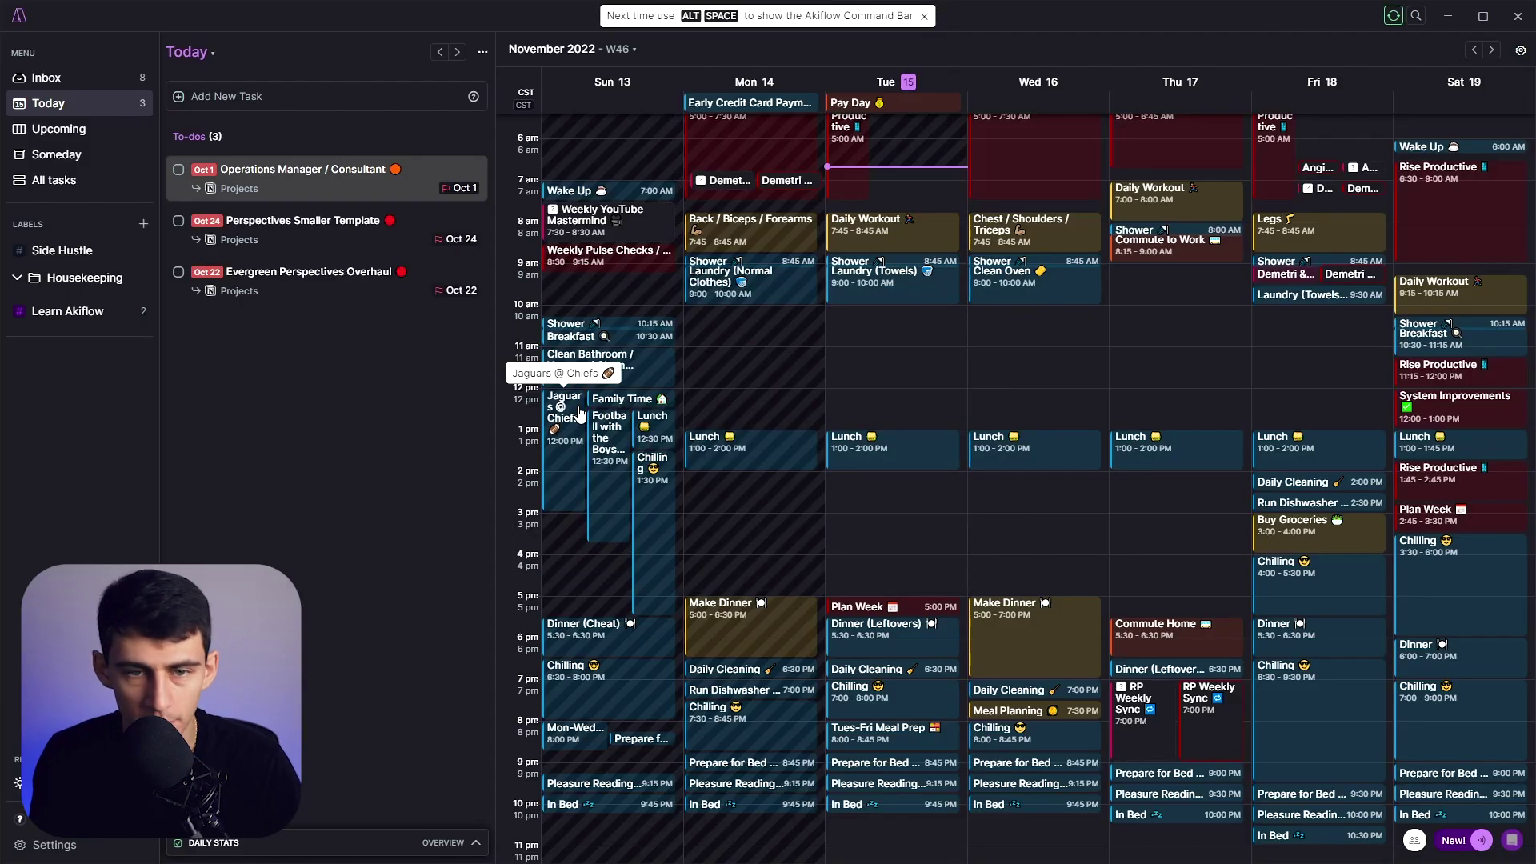
key(ctrl+k)
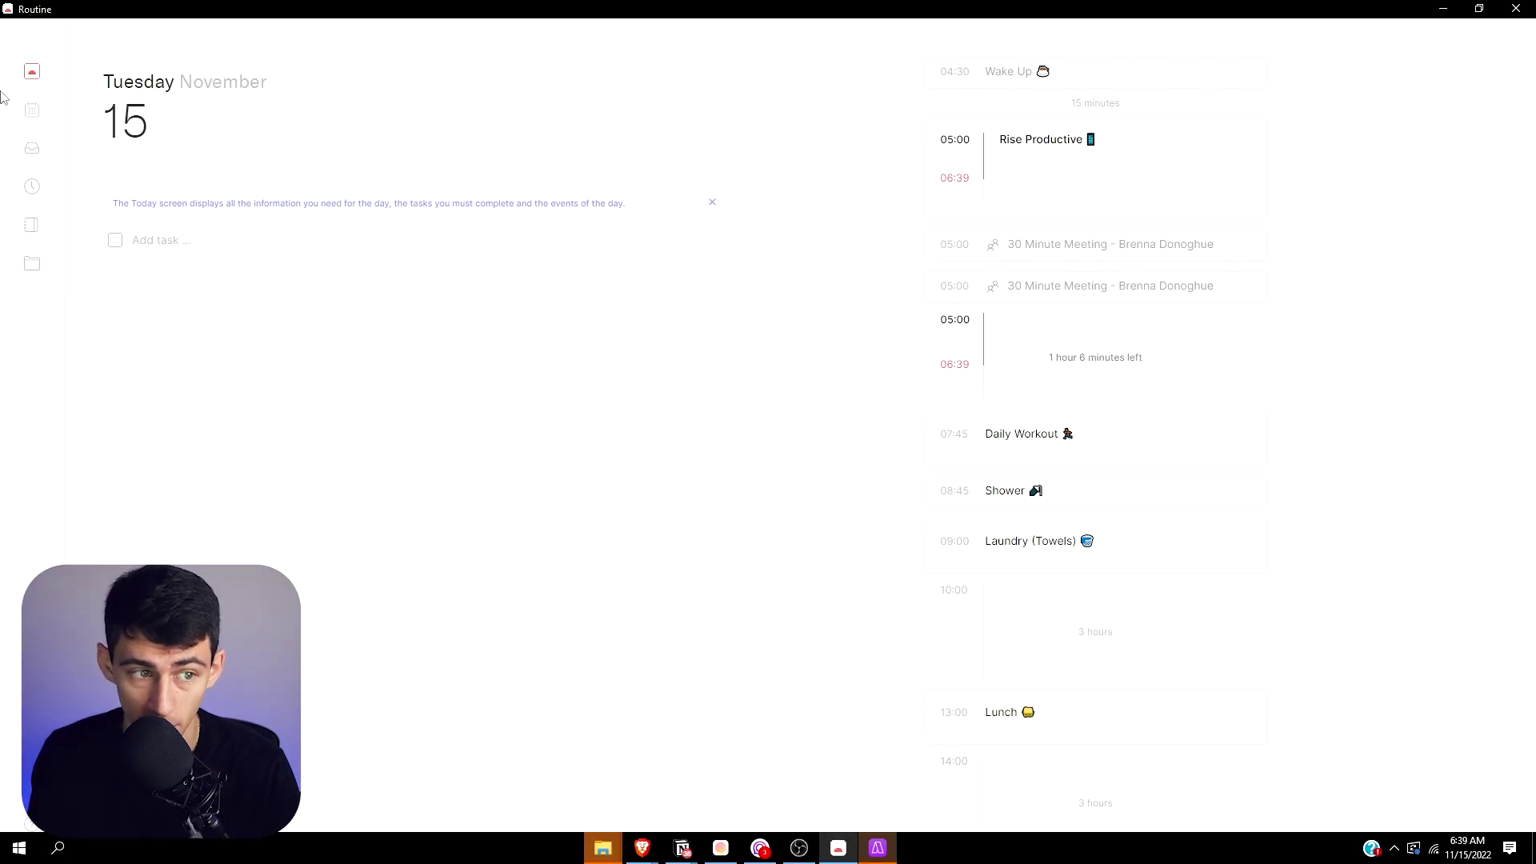
Quick-capture 'take out the trash' into Routine's Inbox, then view the Inbox.
key(ctrl+space)
key(Escape)
key(ctrl+space)
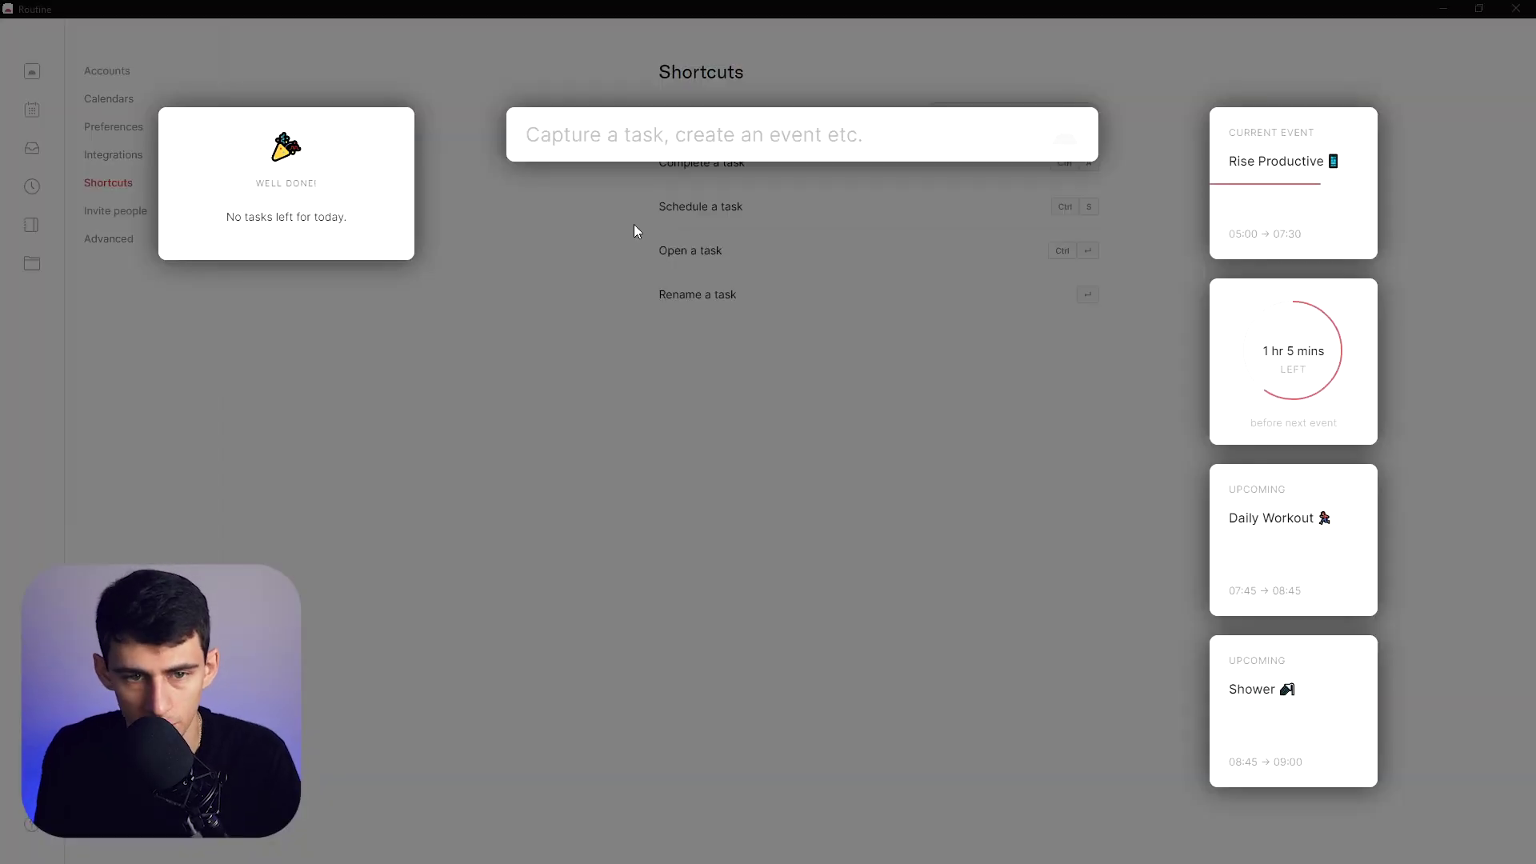
text(create a task)
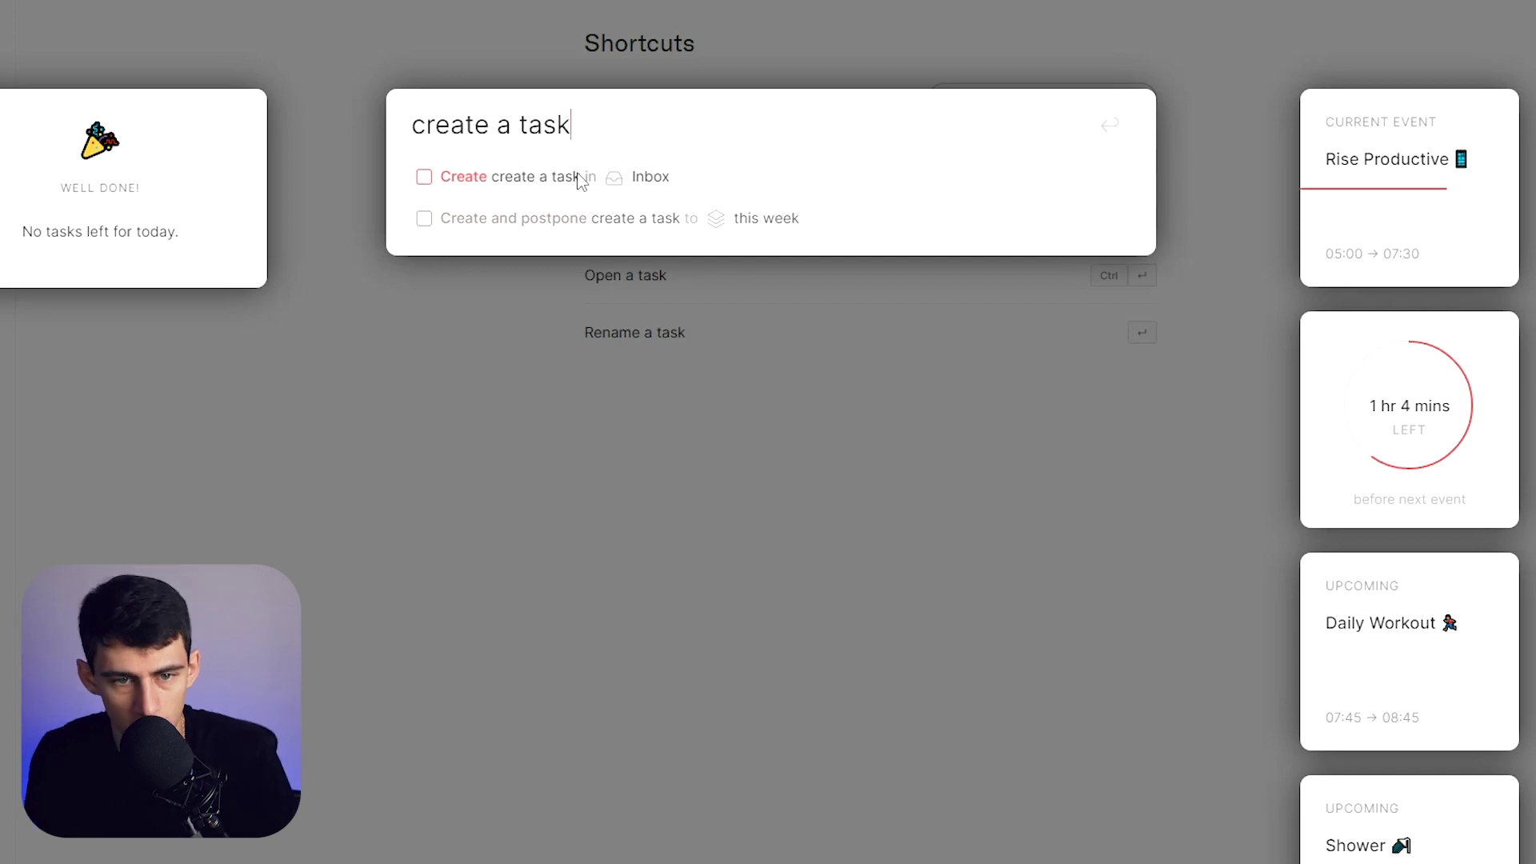
key(ctrl+a)
text(take out the tras)
text(h)
key(Return)
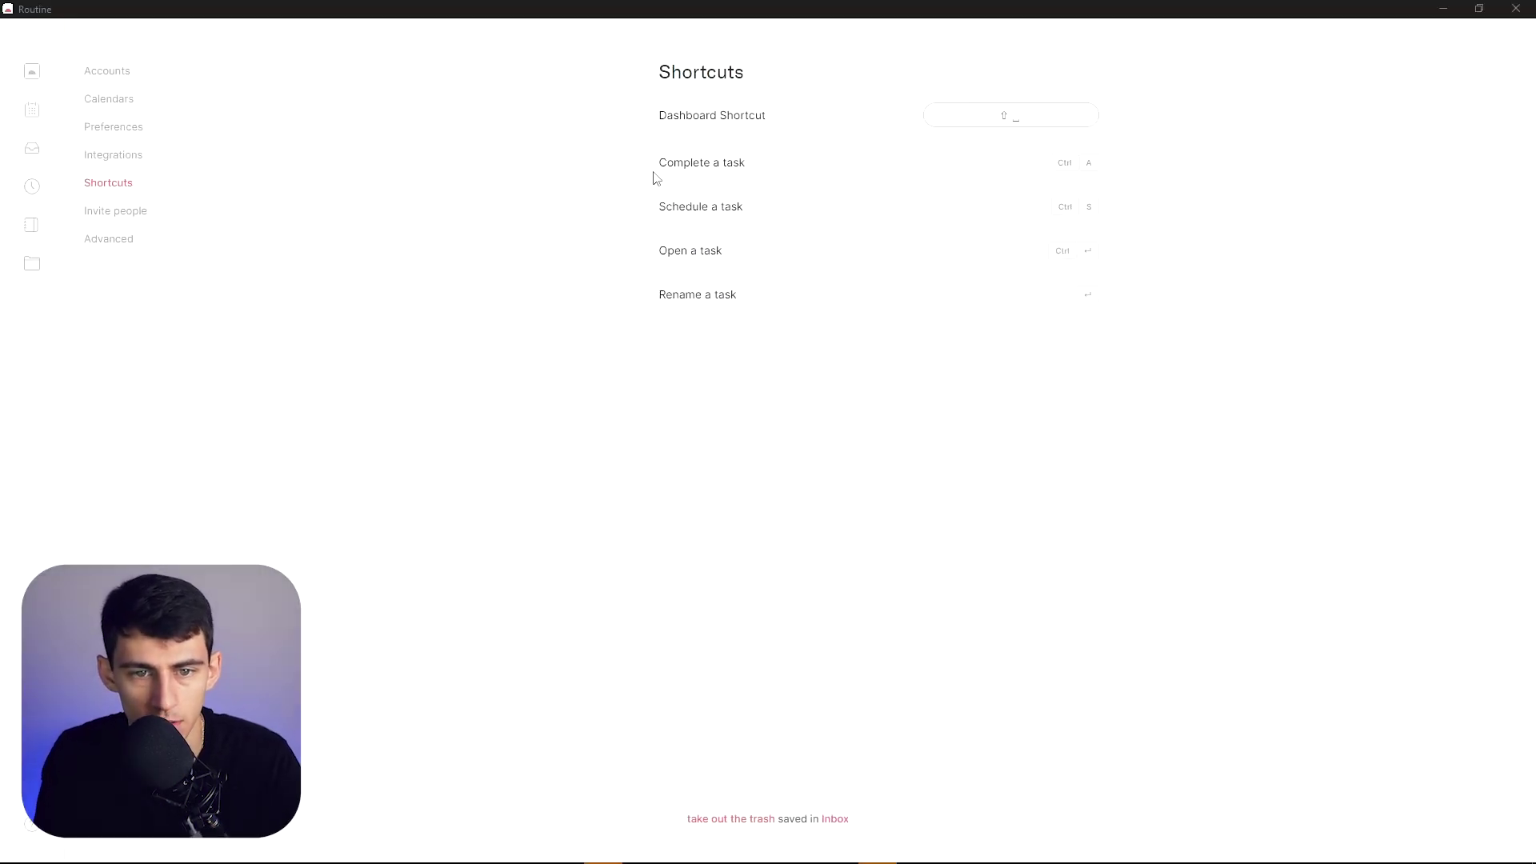
click(33, 151)
Mark 'take out the trash' complete, then restore it to the Inbox.
mouse_move(291, 210)
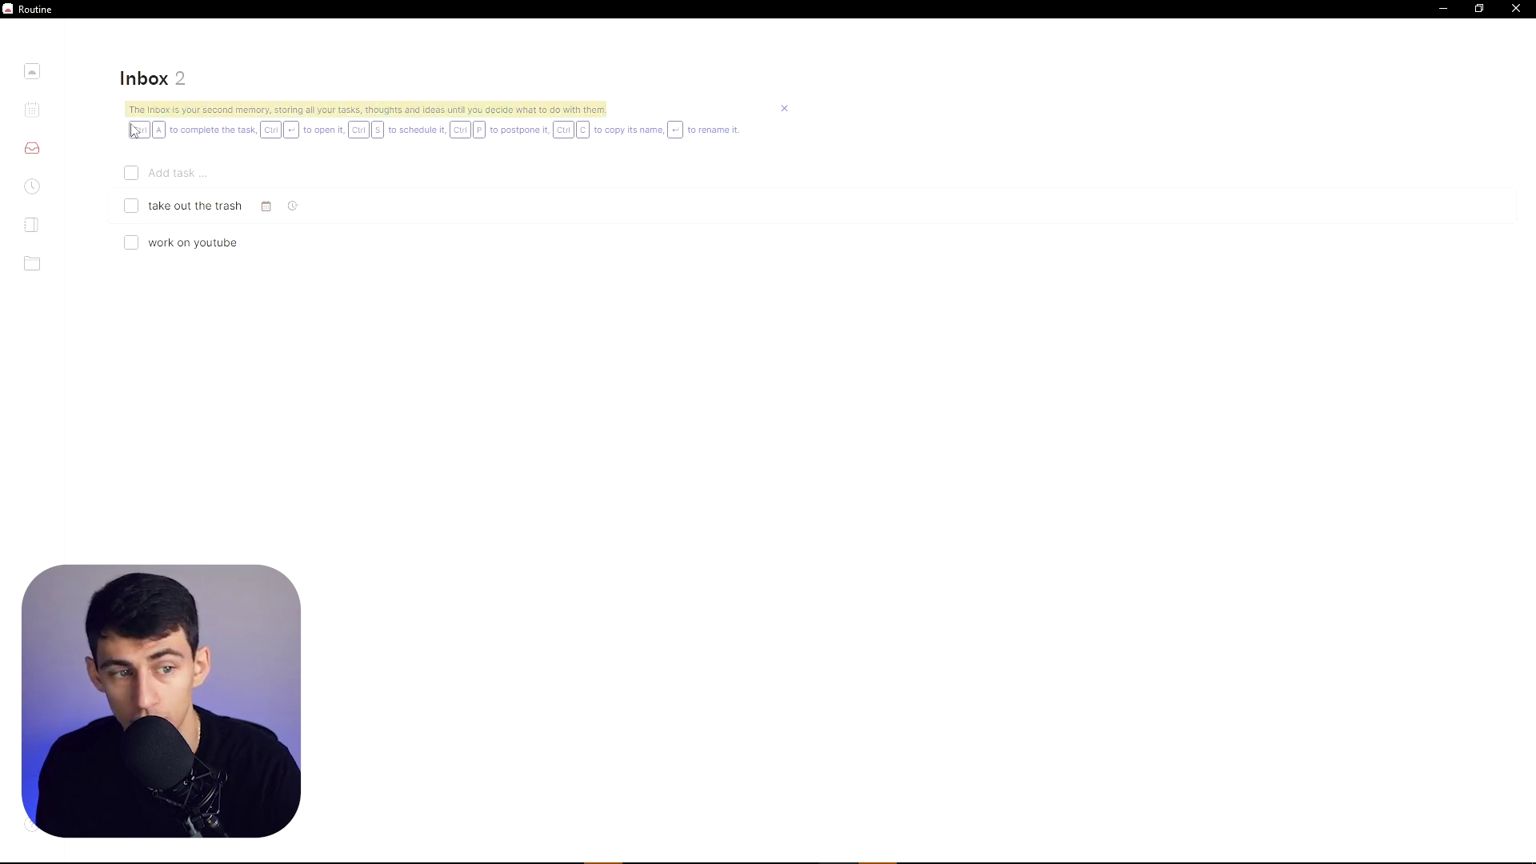
key(ctrl+a)
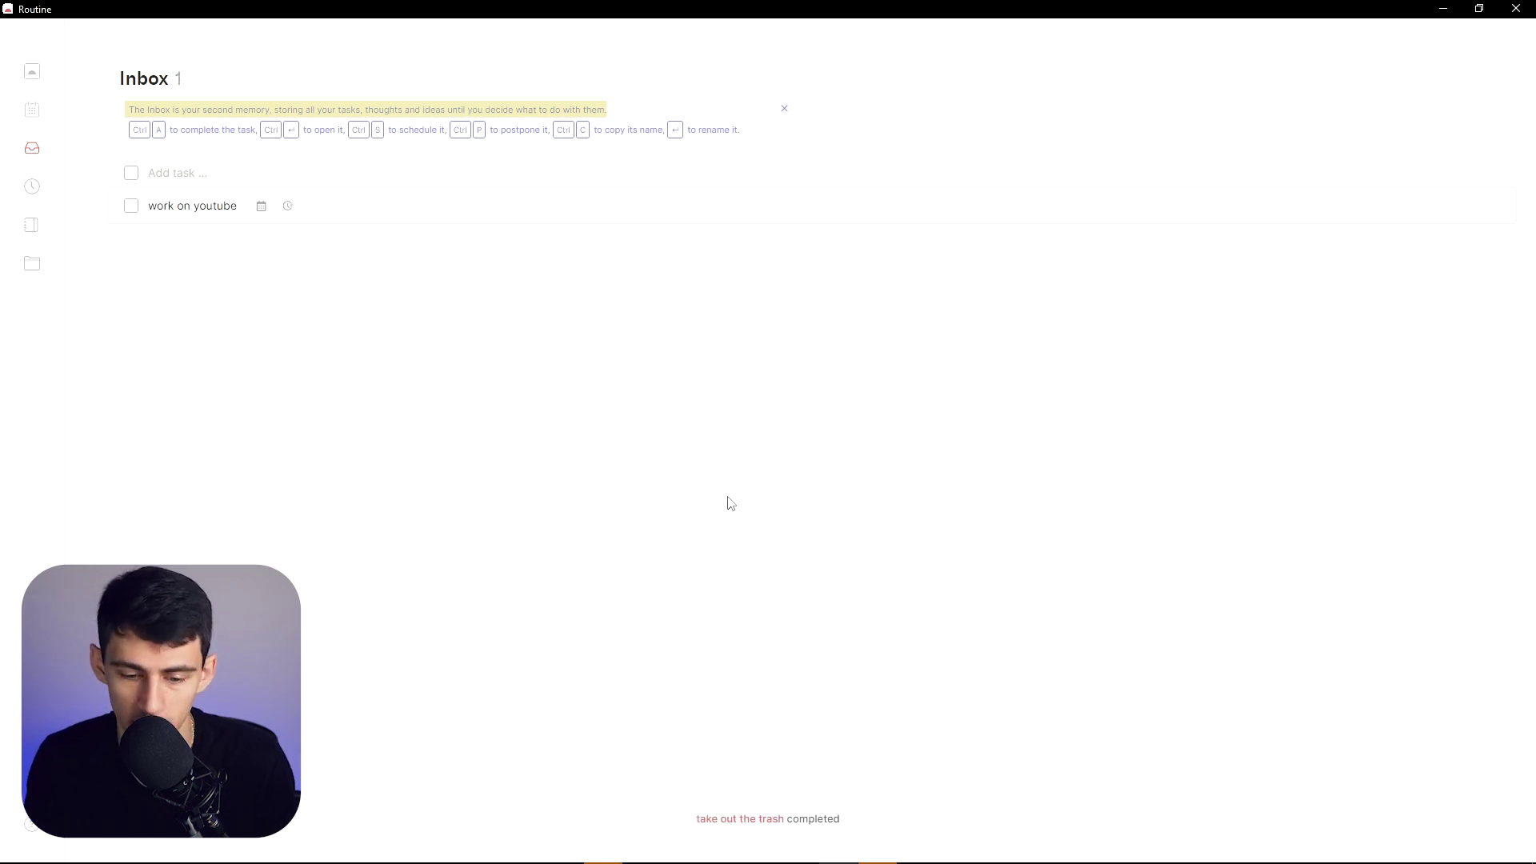
click(758, 815)
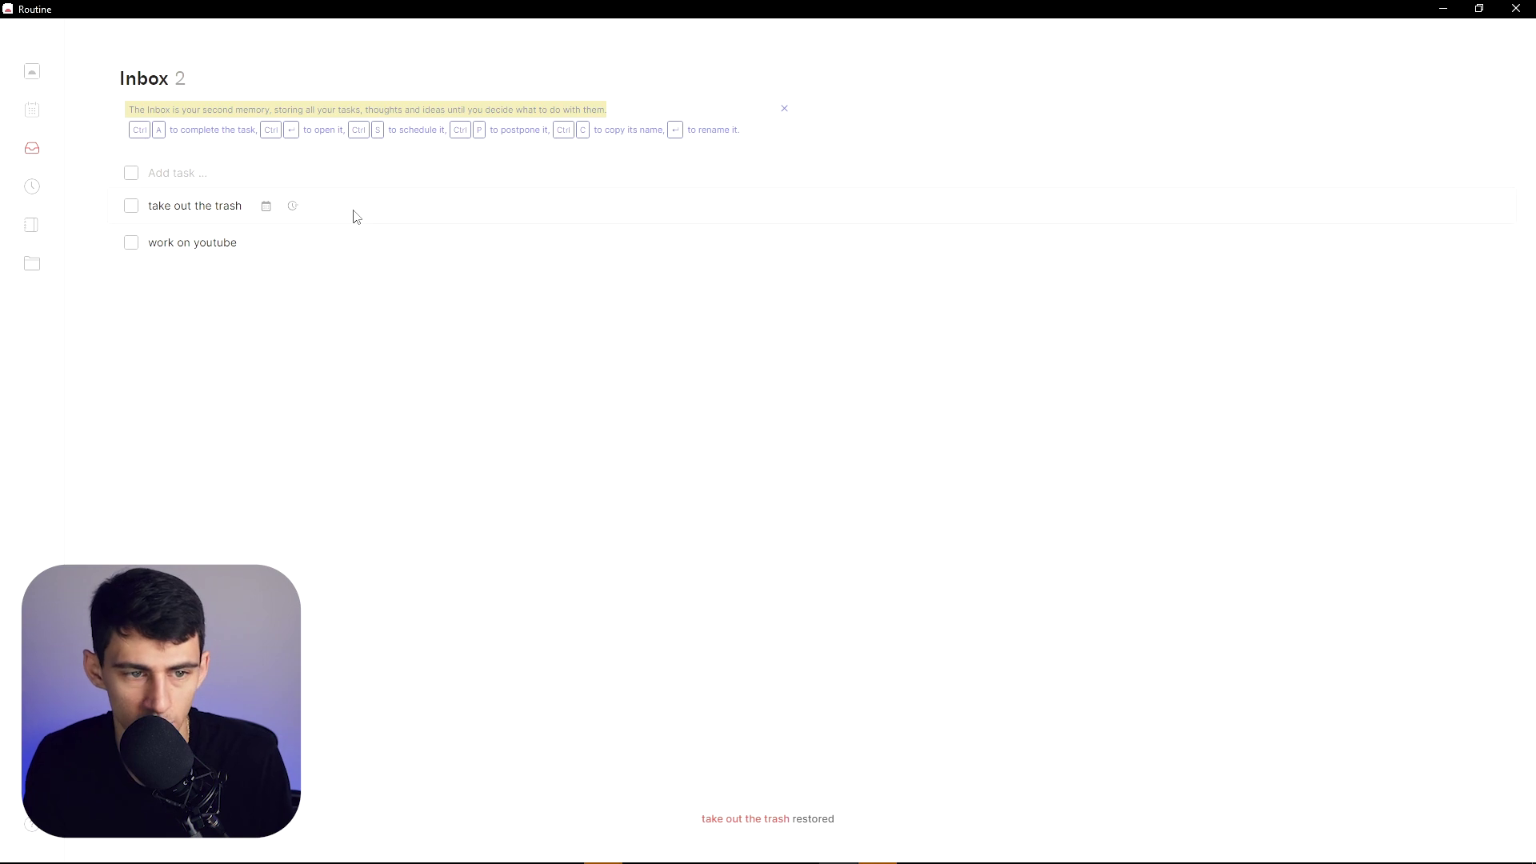
Schedule 'take out the trash' for Tuesday, November 22nd.
key(ctrl+s)
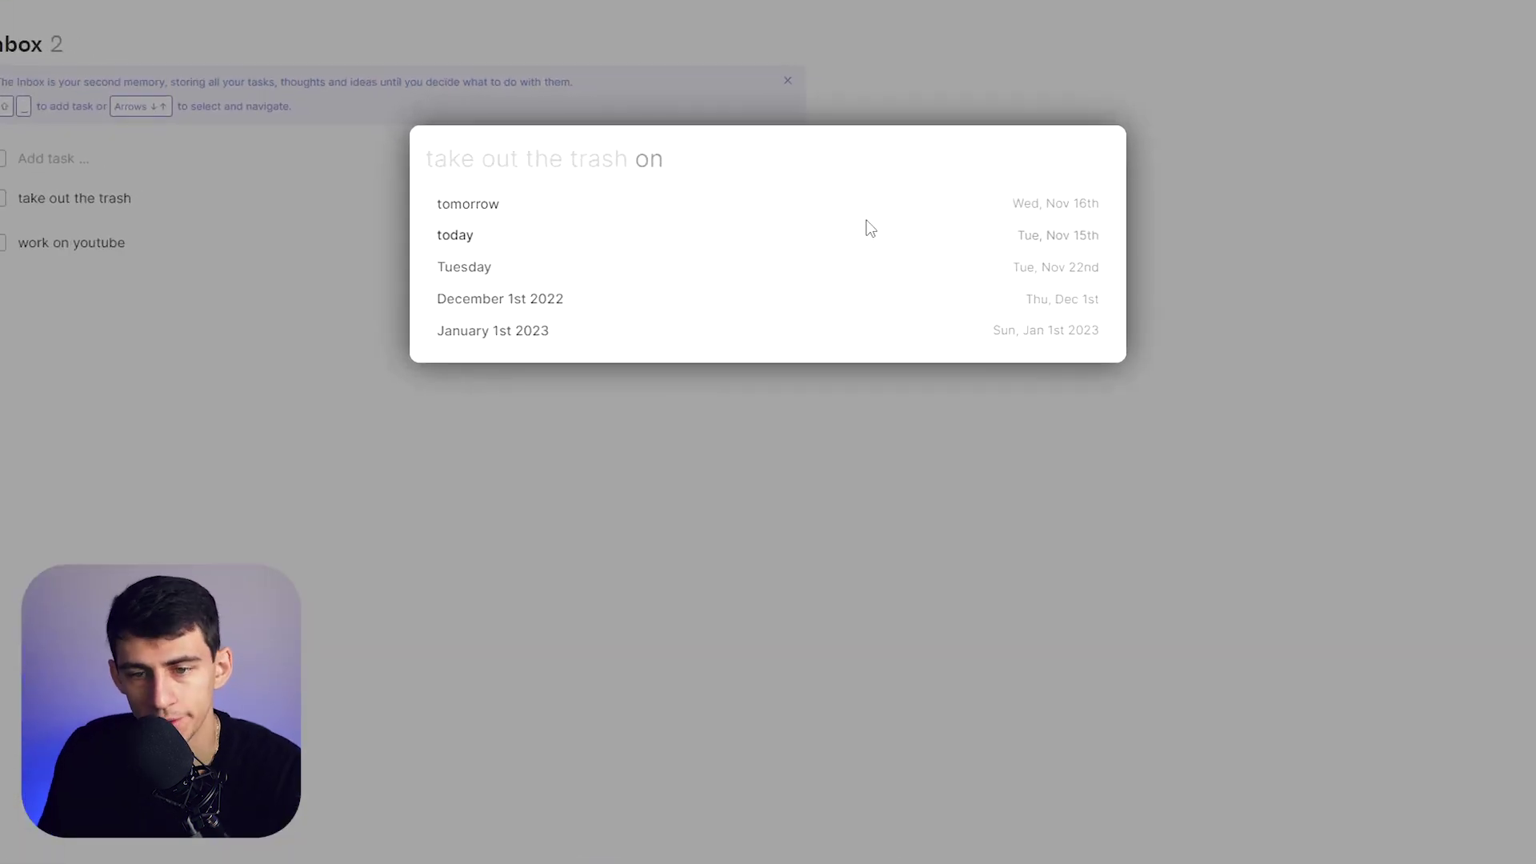
click(824, 269)
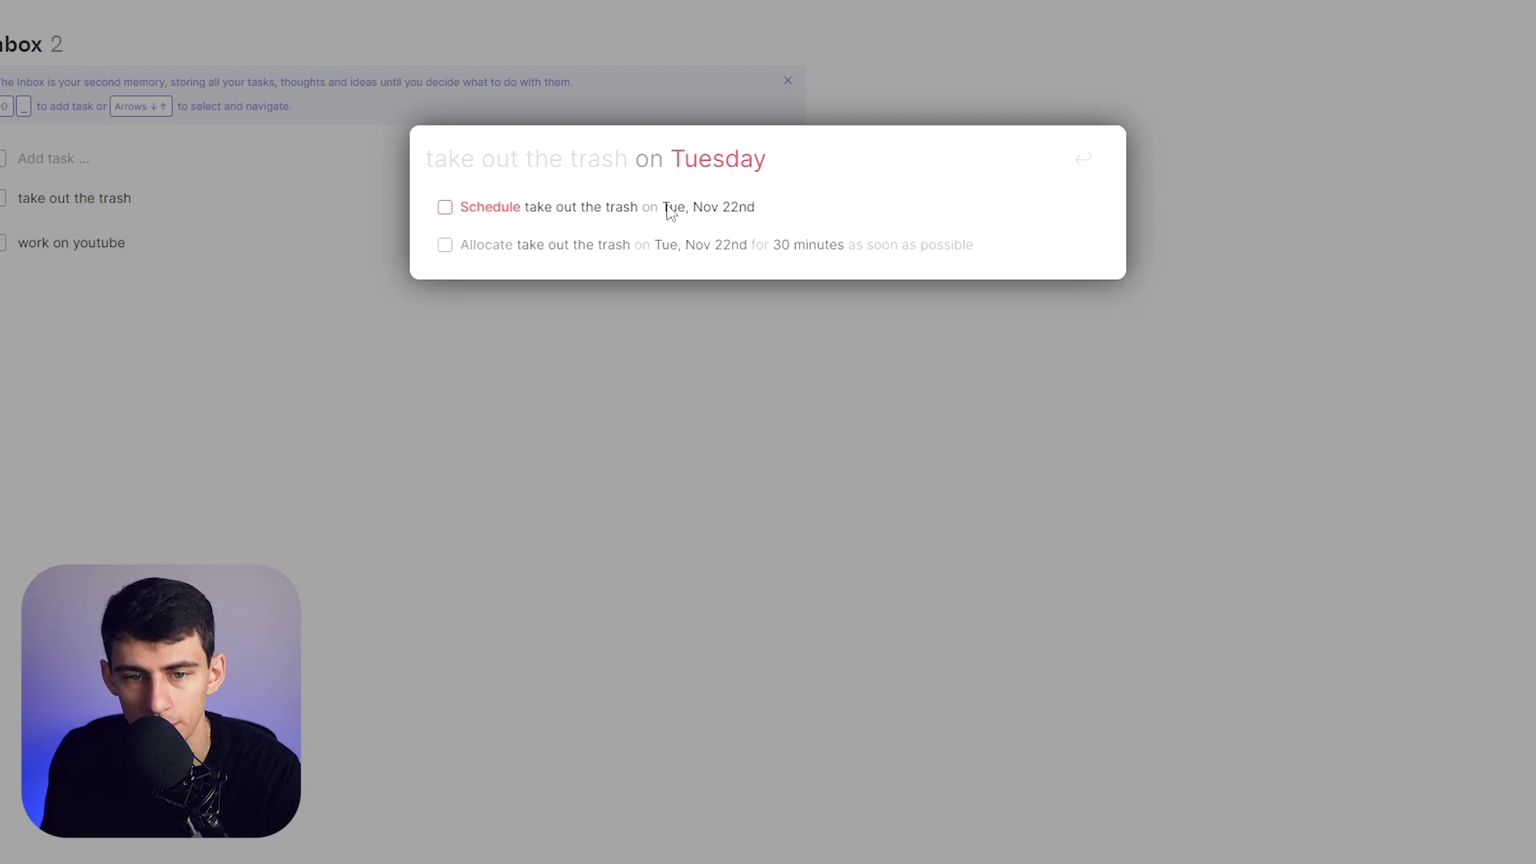
click(672, 209)
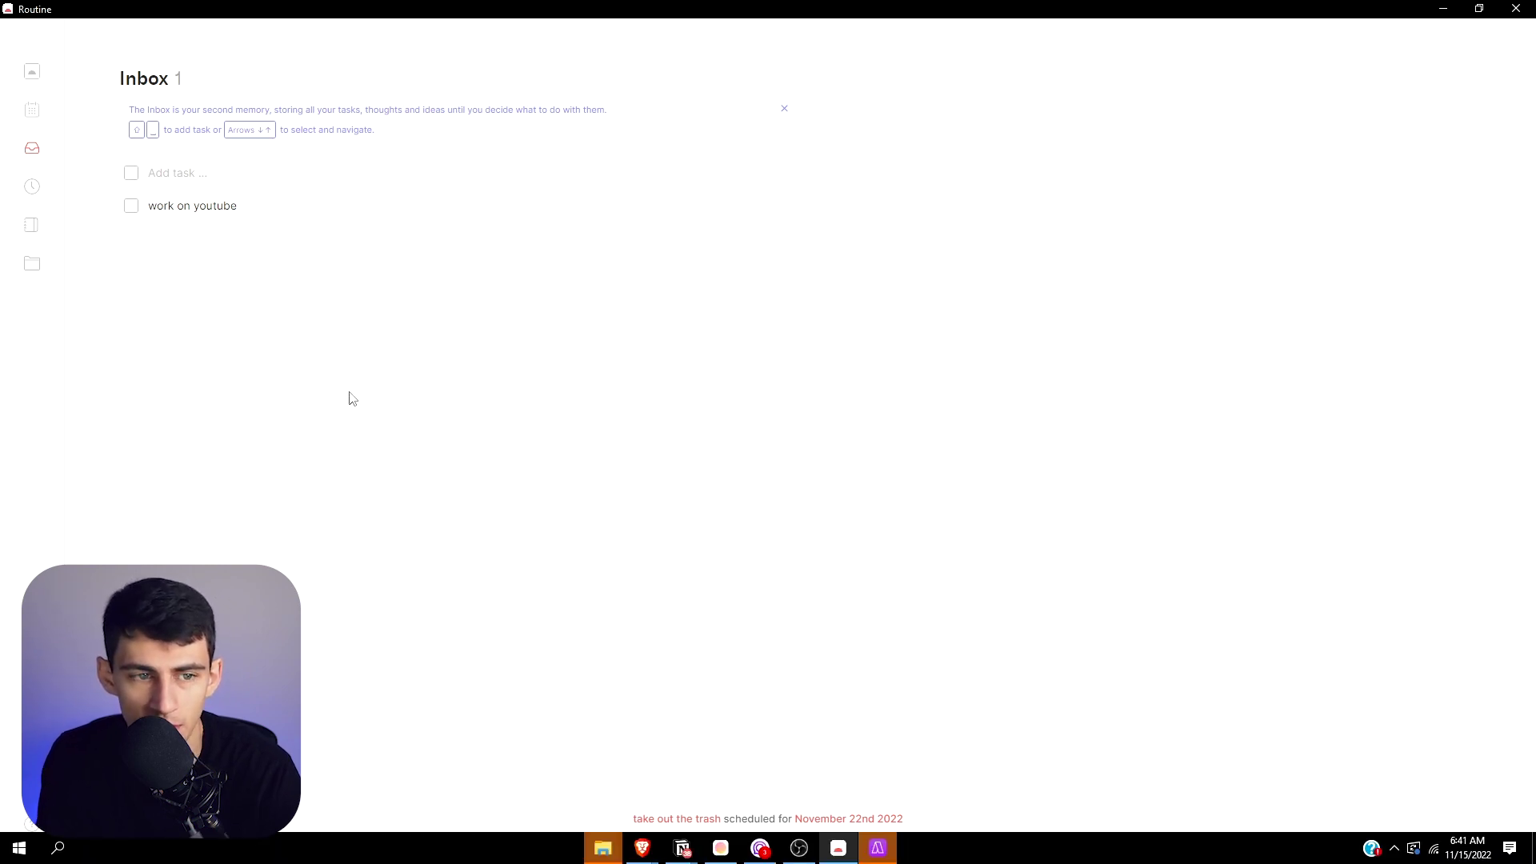
Move the Operations Manager / Consultant task to Akiflow's Inbox.
click(877, 848)
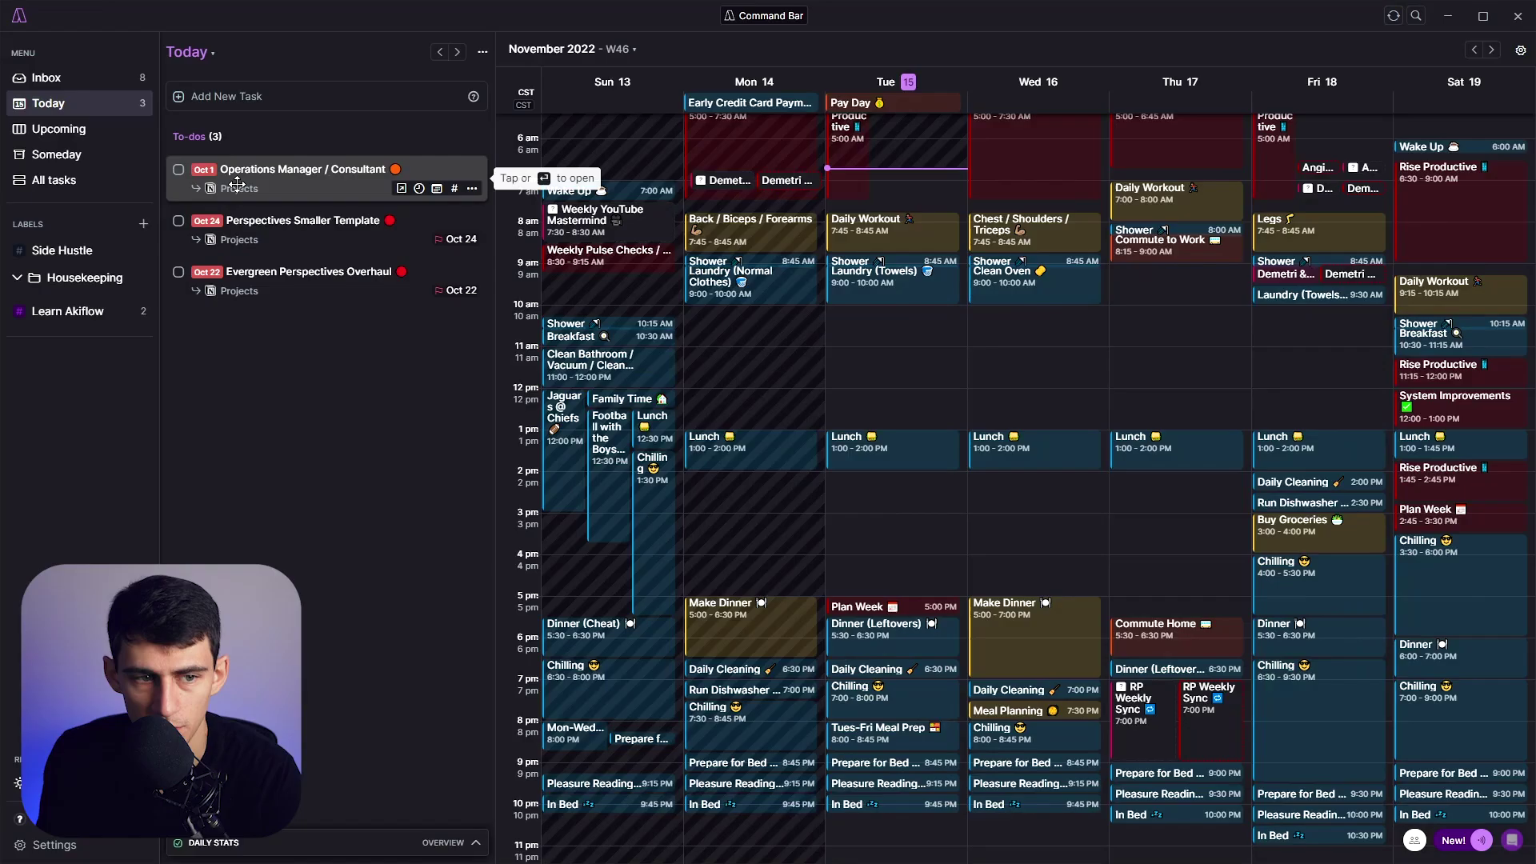
right_click(238, 185)
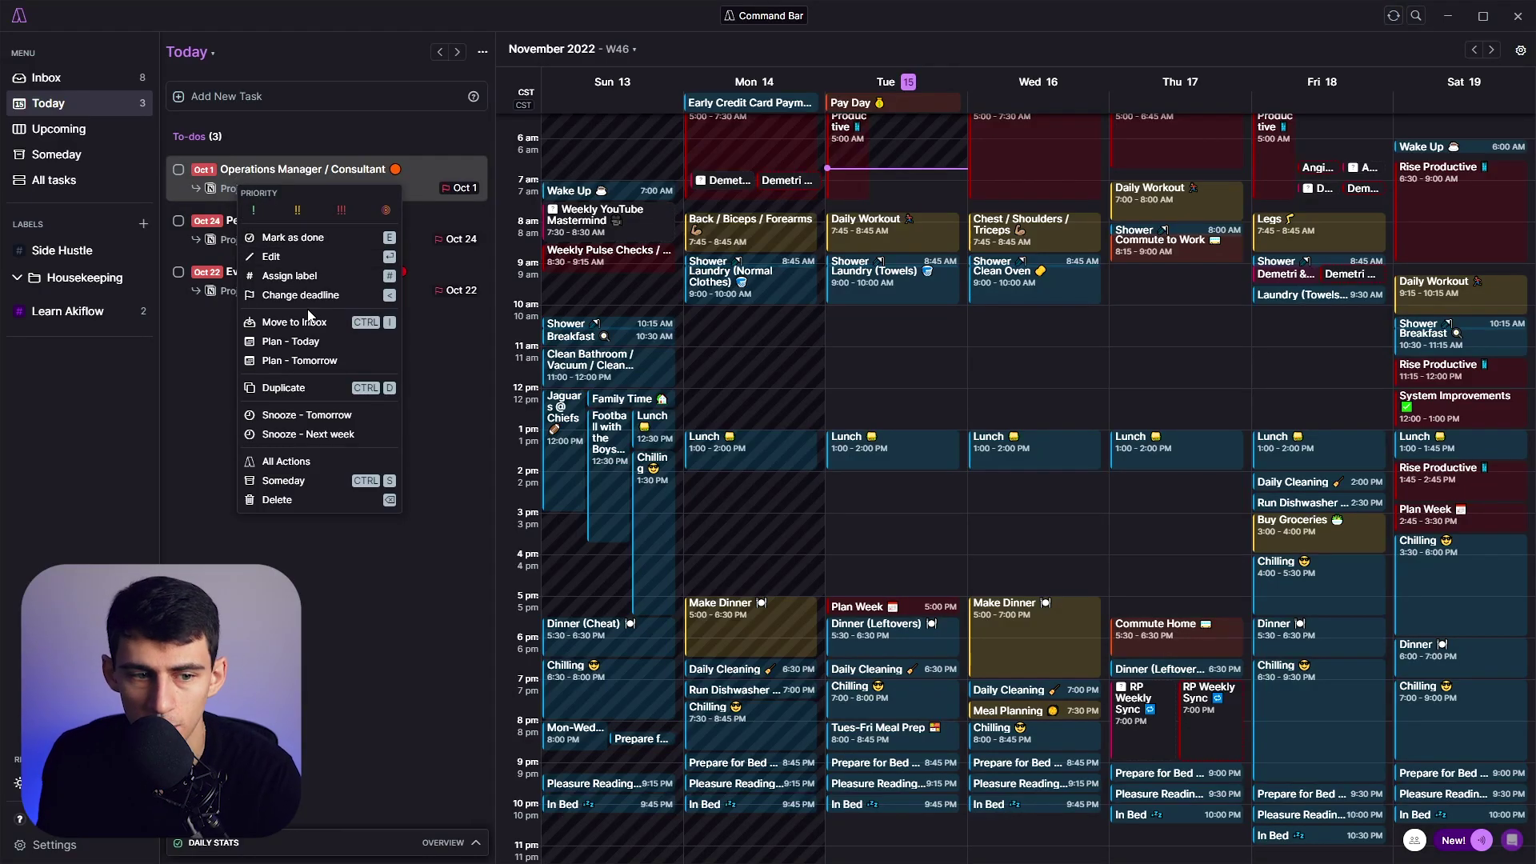
click(215, 344)
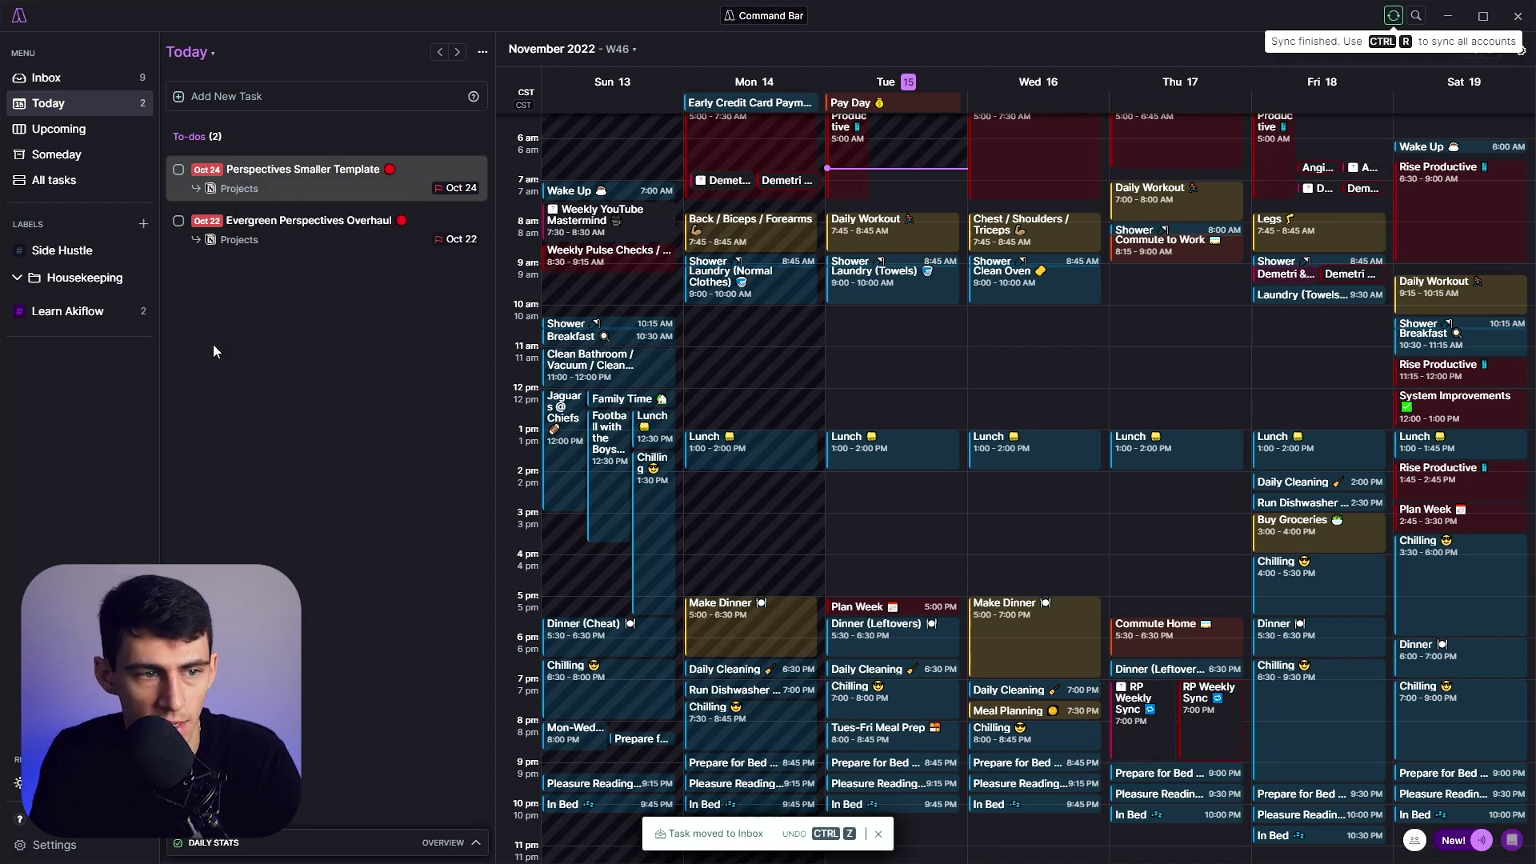
Plan 'Changing rules for deleted tasks' for today and return to the Today list.
click(48, 78)
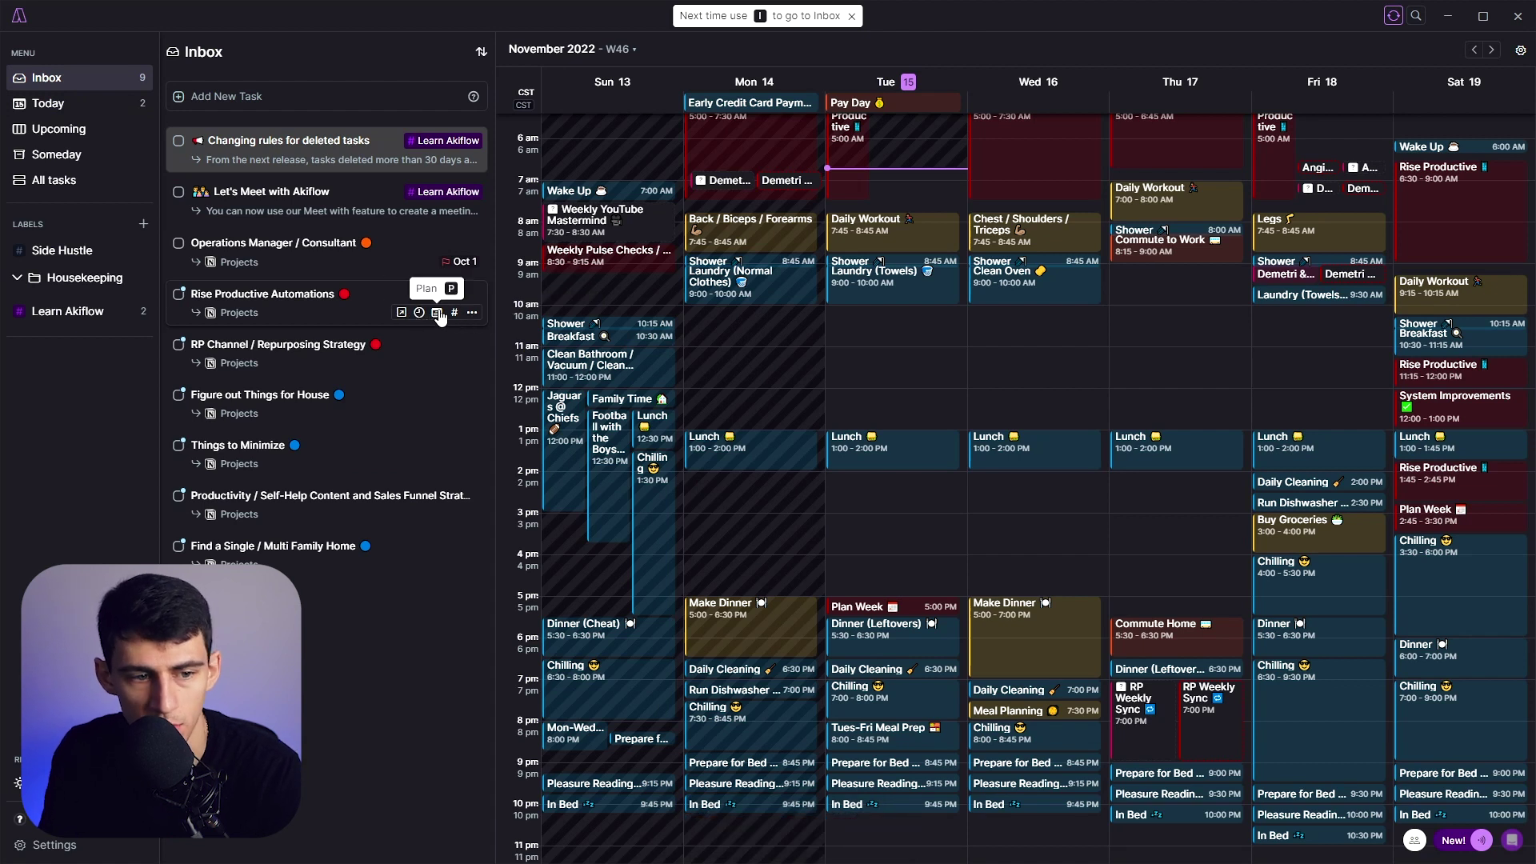
key(p)
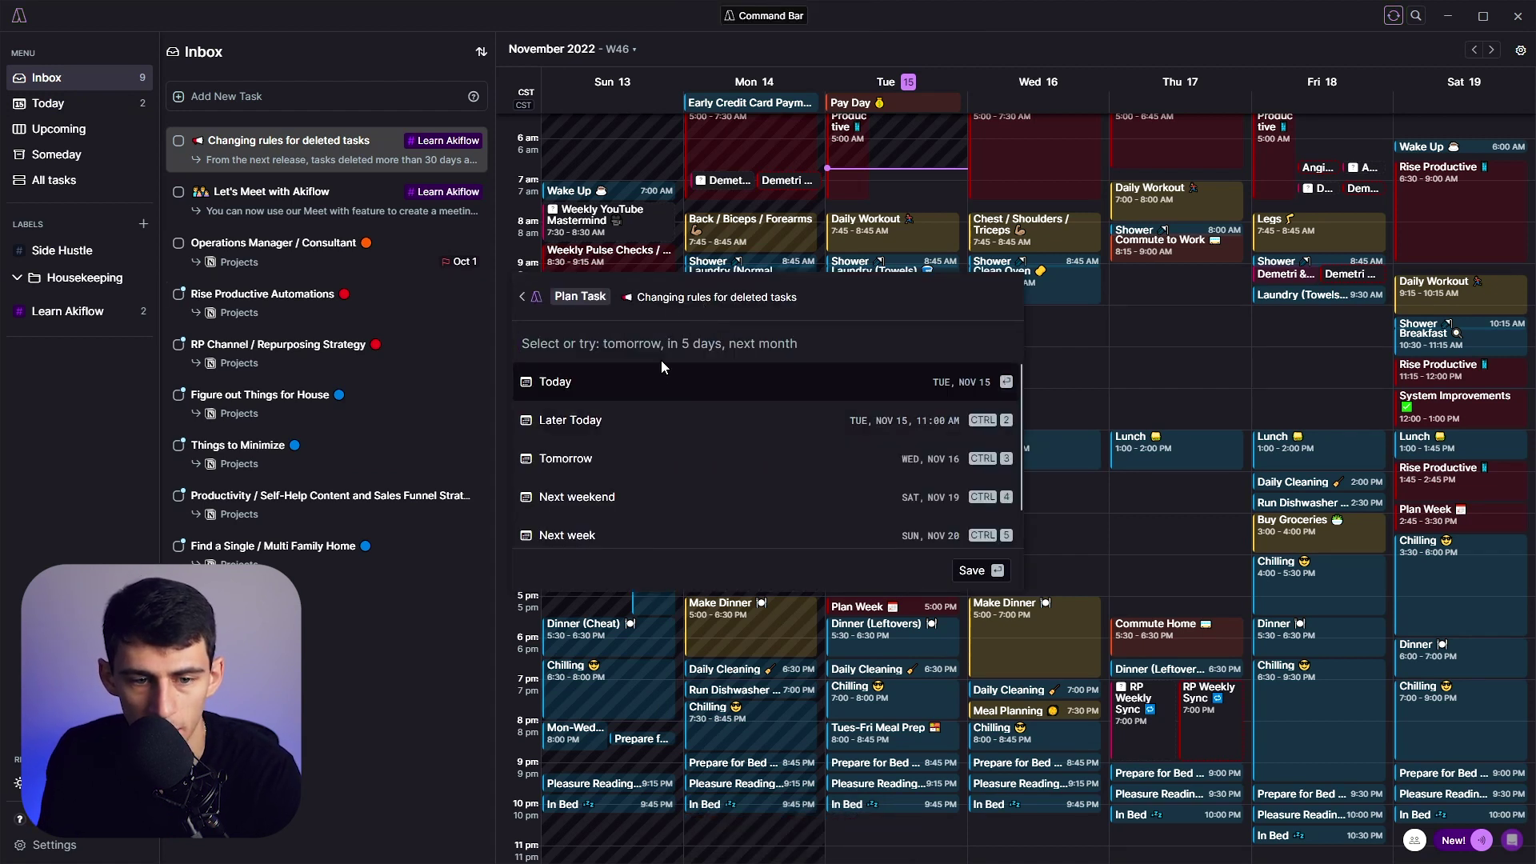
click(632, 380)
click(103, 103)
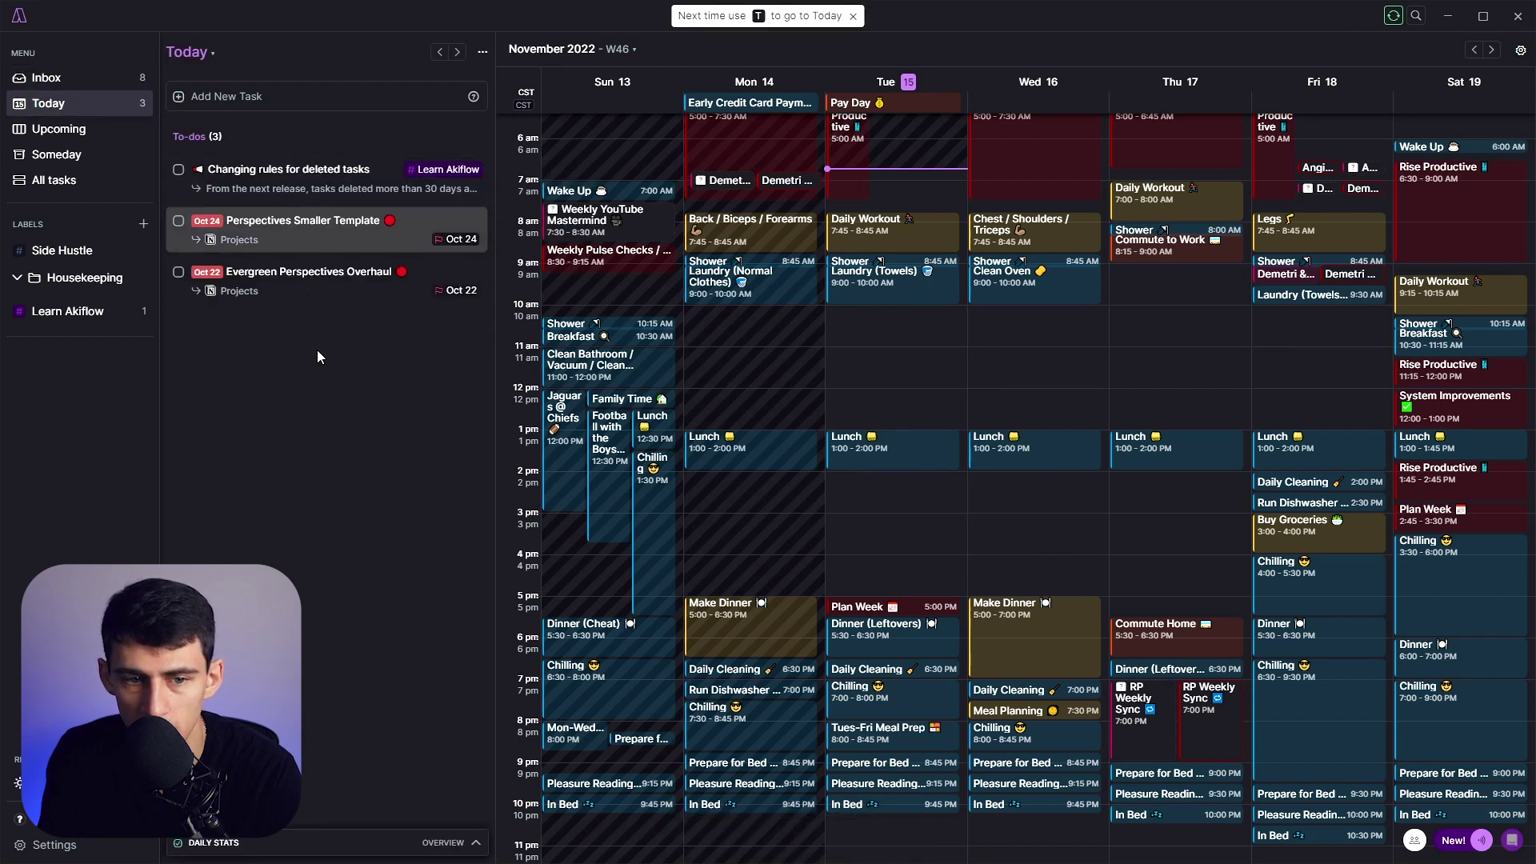
View details of Perspectives Smaller Template and Evergreen Perspectives Overhaul, then list Side Hustle tasks.
click(333, 247)
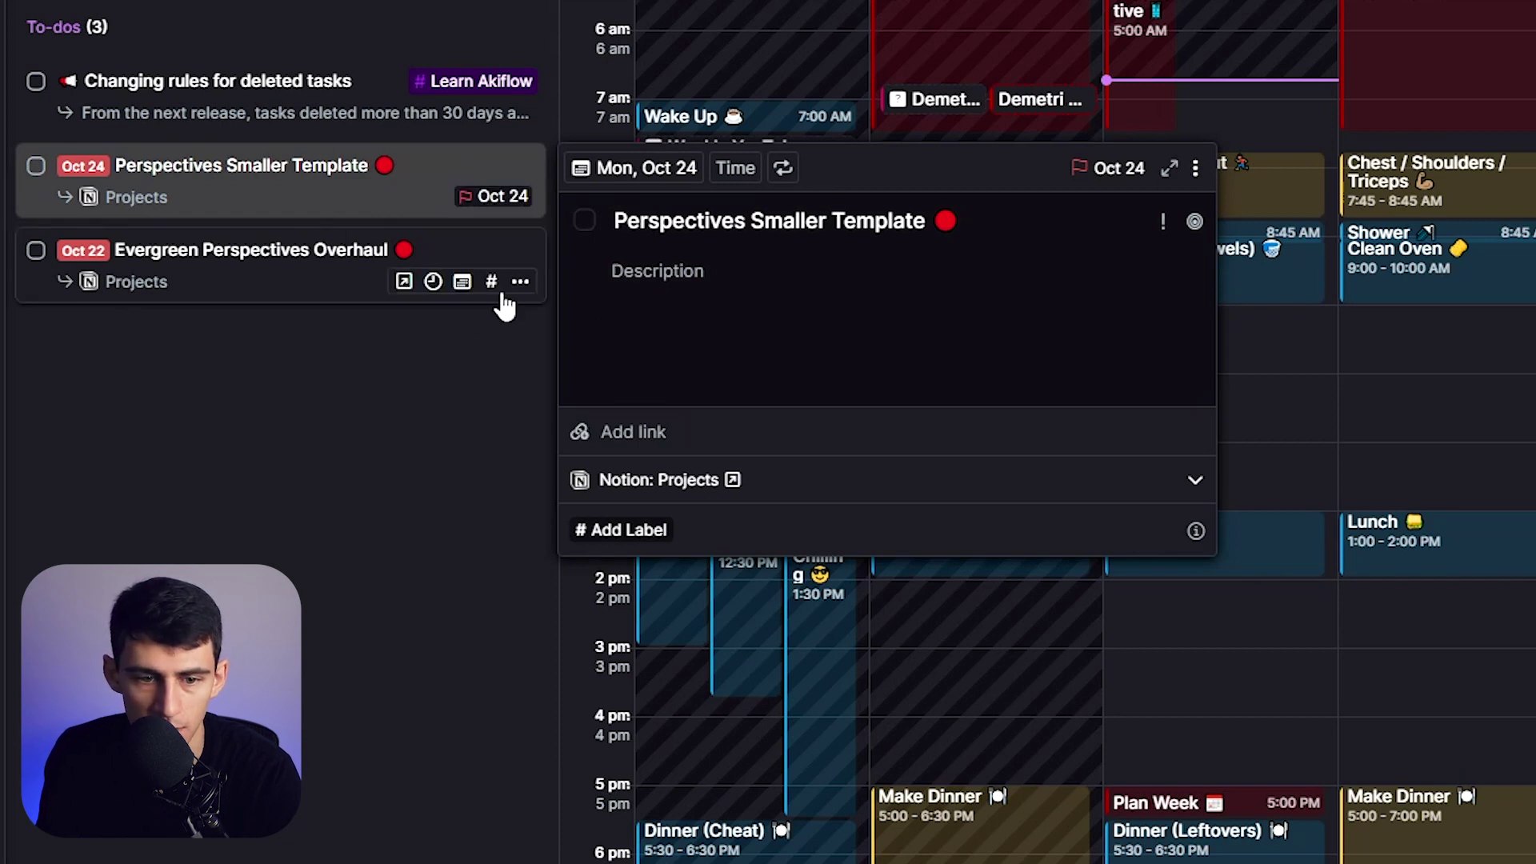
click(275, 274)
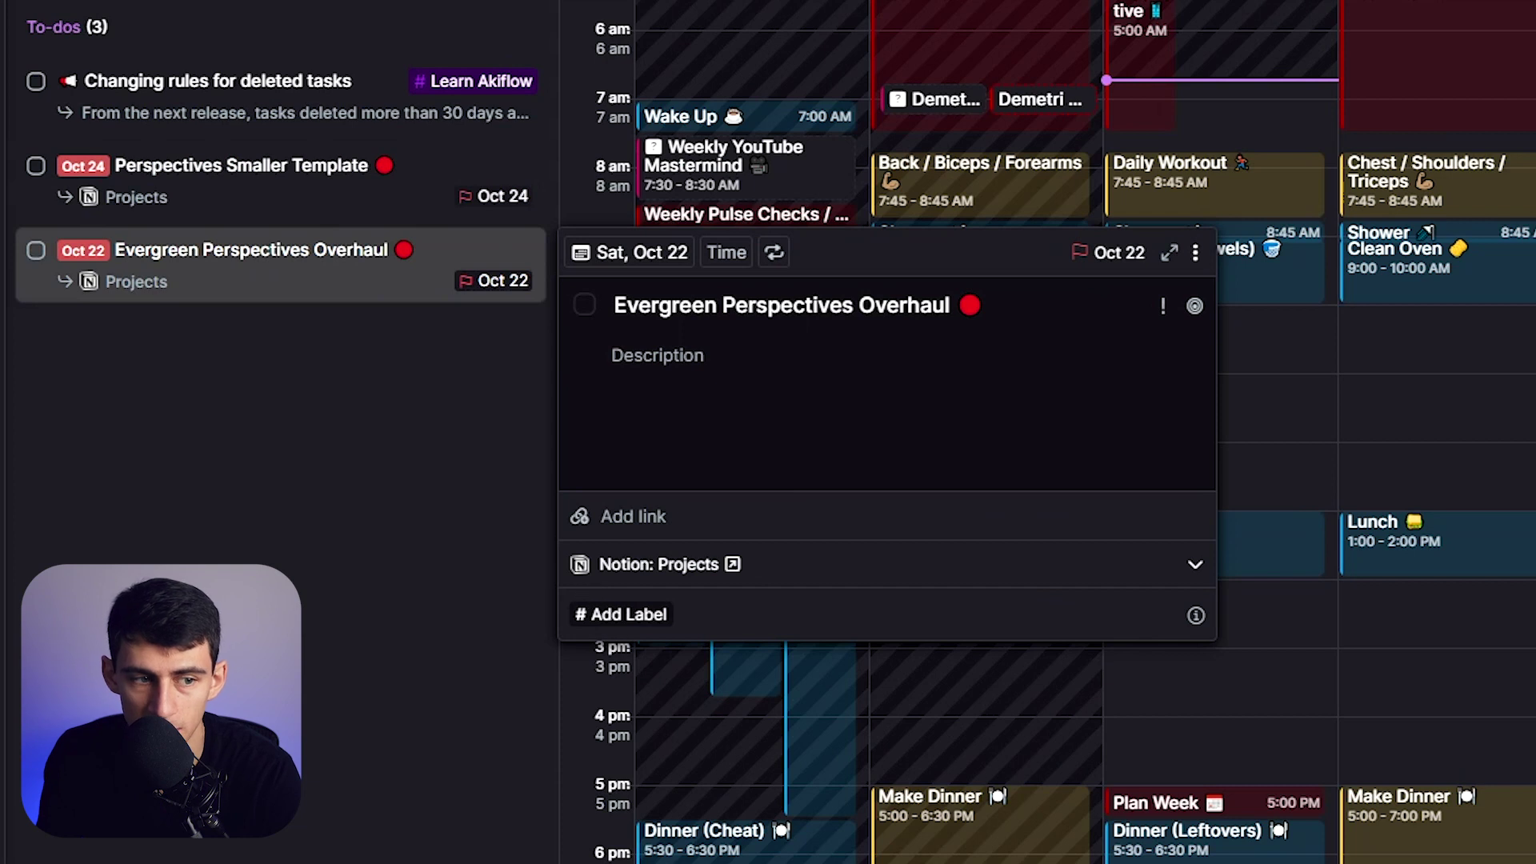
click(0, 214)
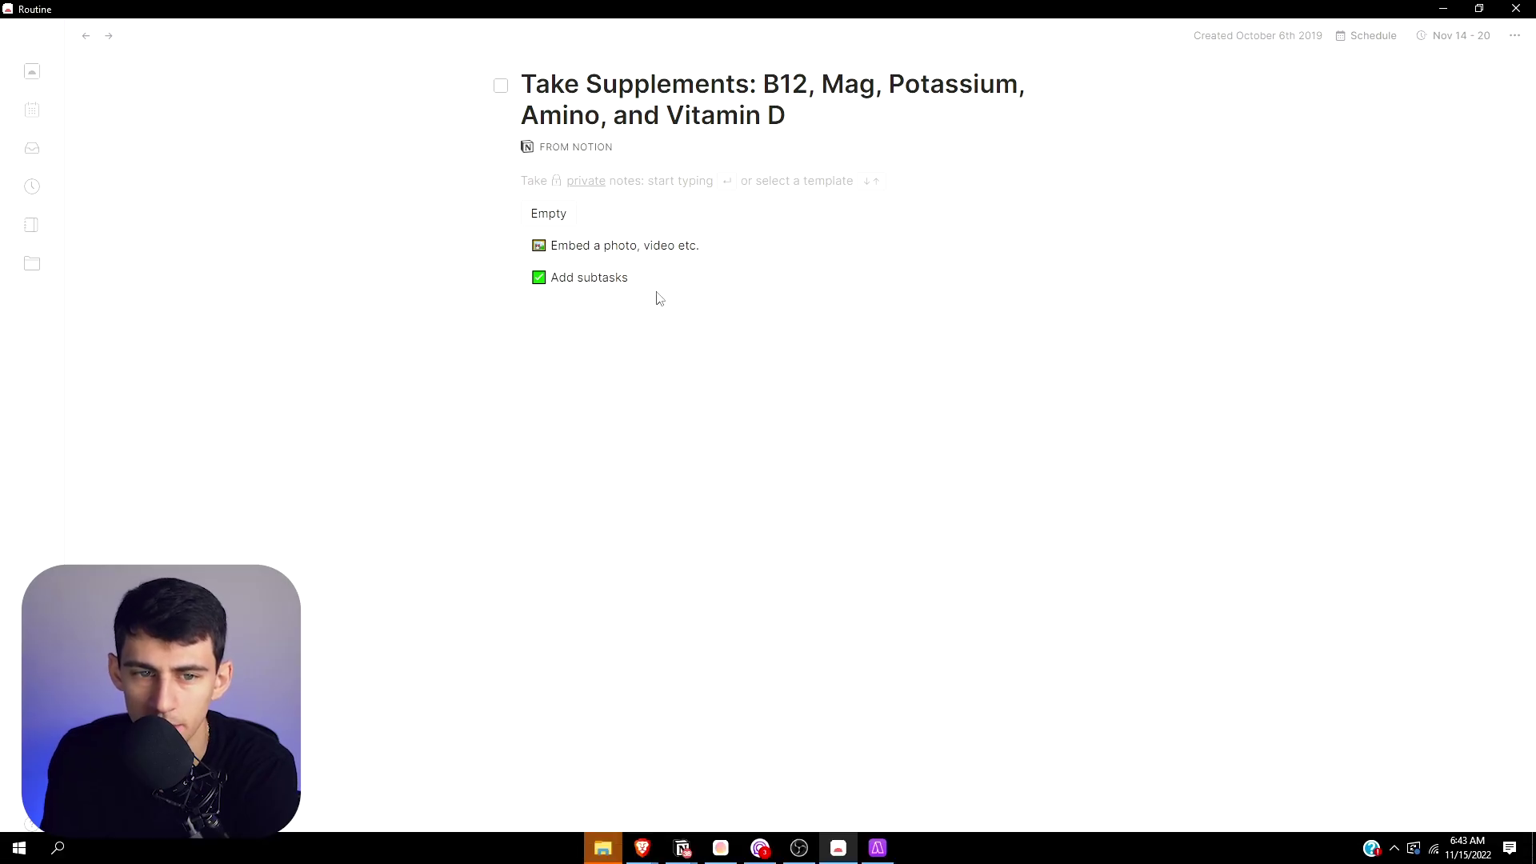
Start an empty private note on the Take Supplements task.
click(589, 181)
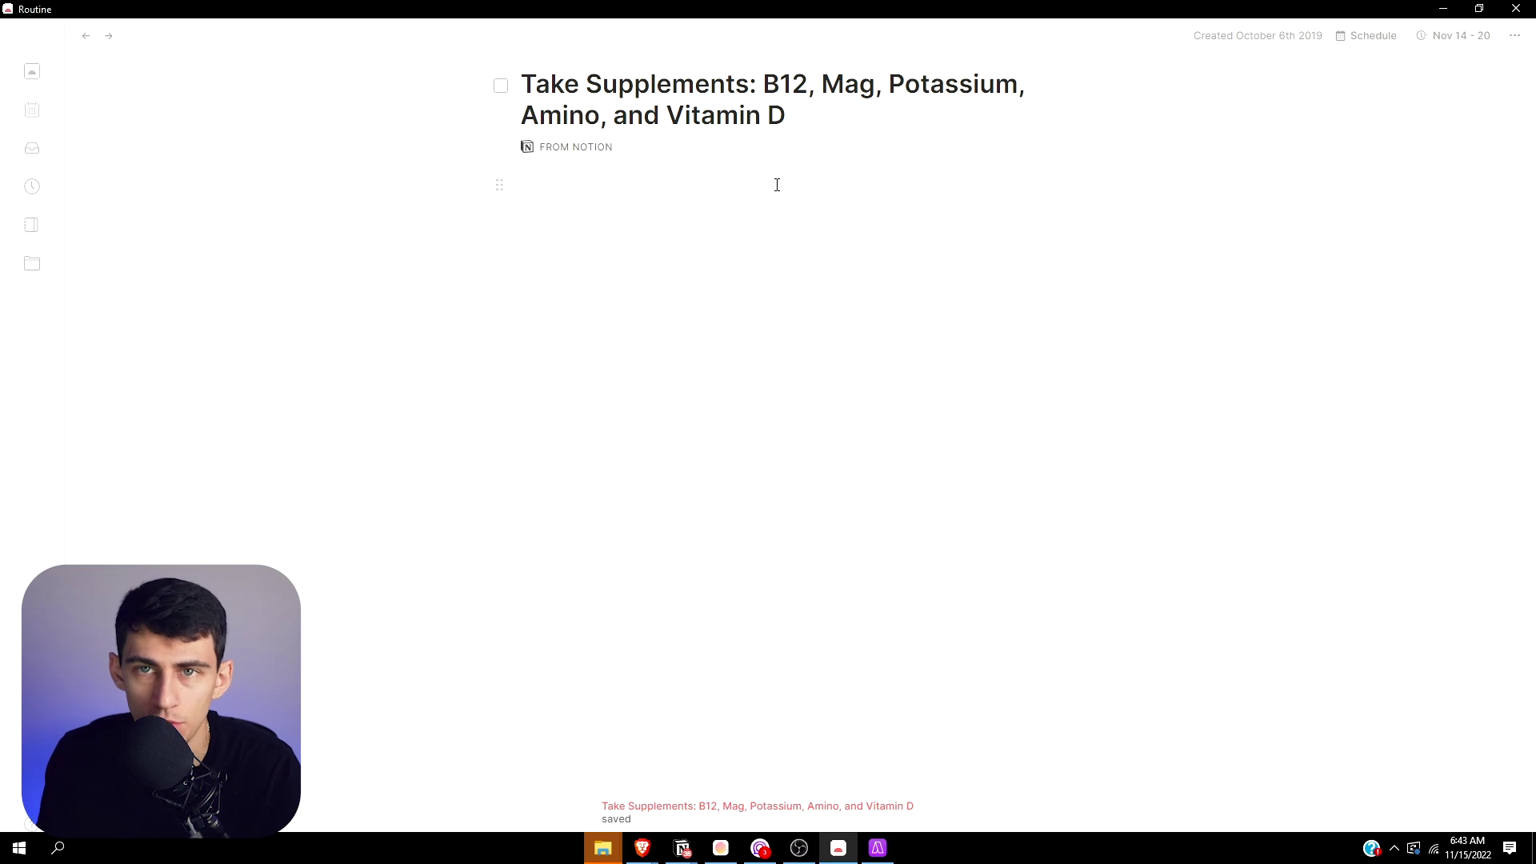
Open Perspectives Smaller Template from Akiflow's Today list and toggle its description editing.
click(878, 848)
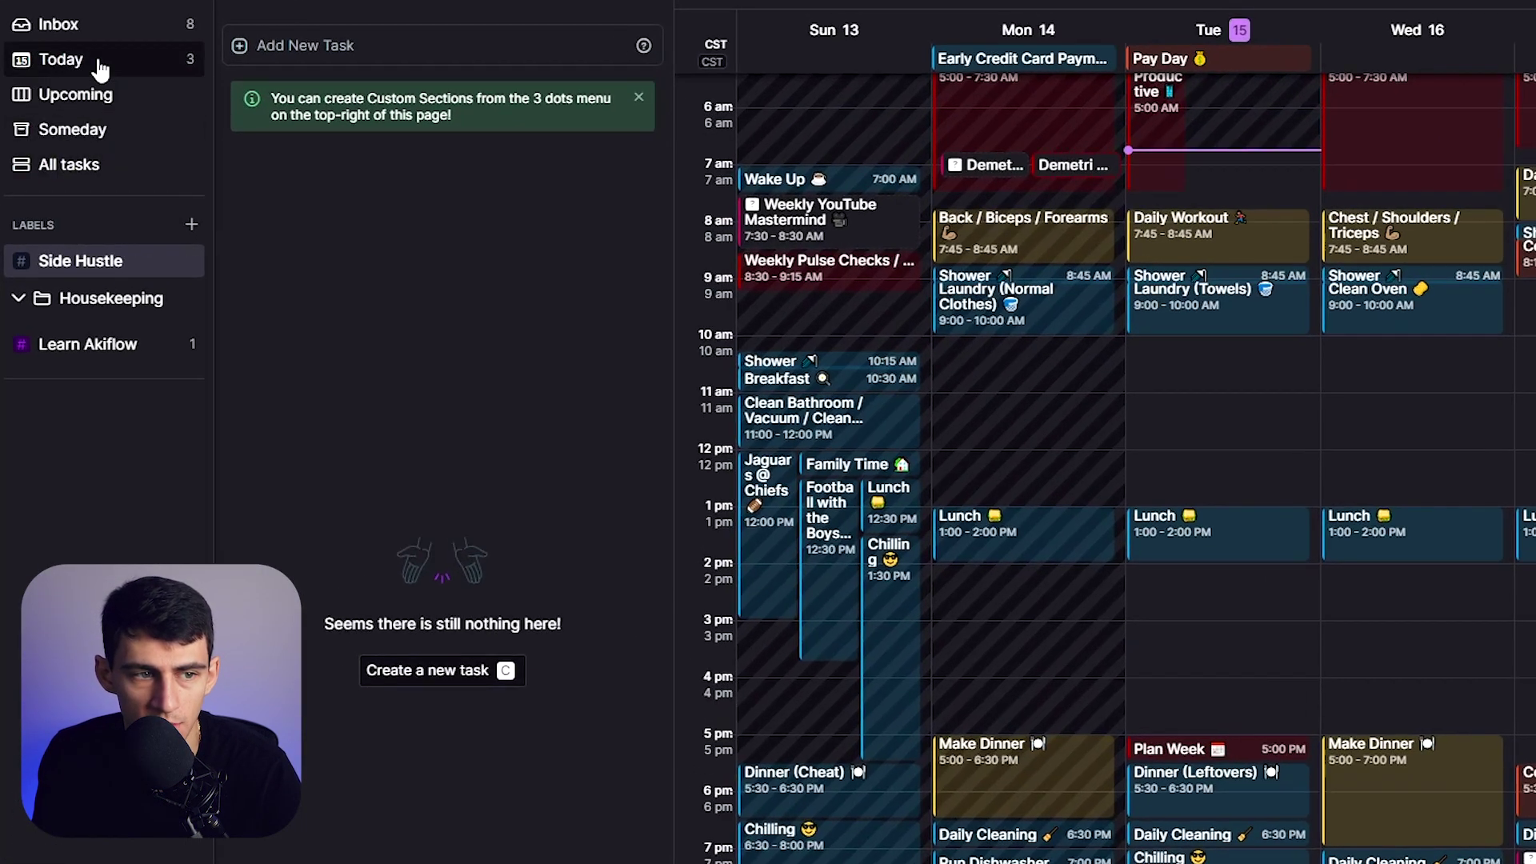
click(98, 65)
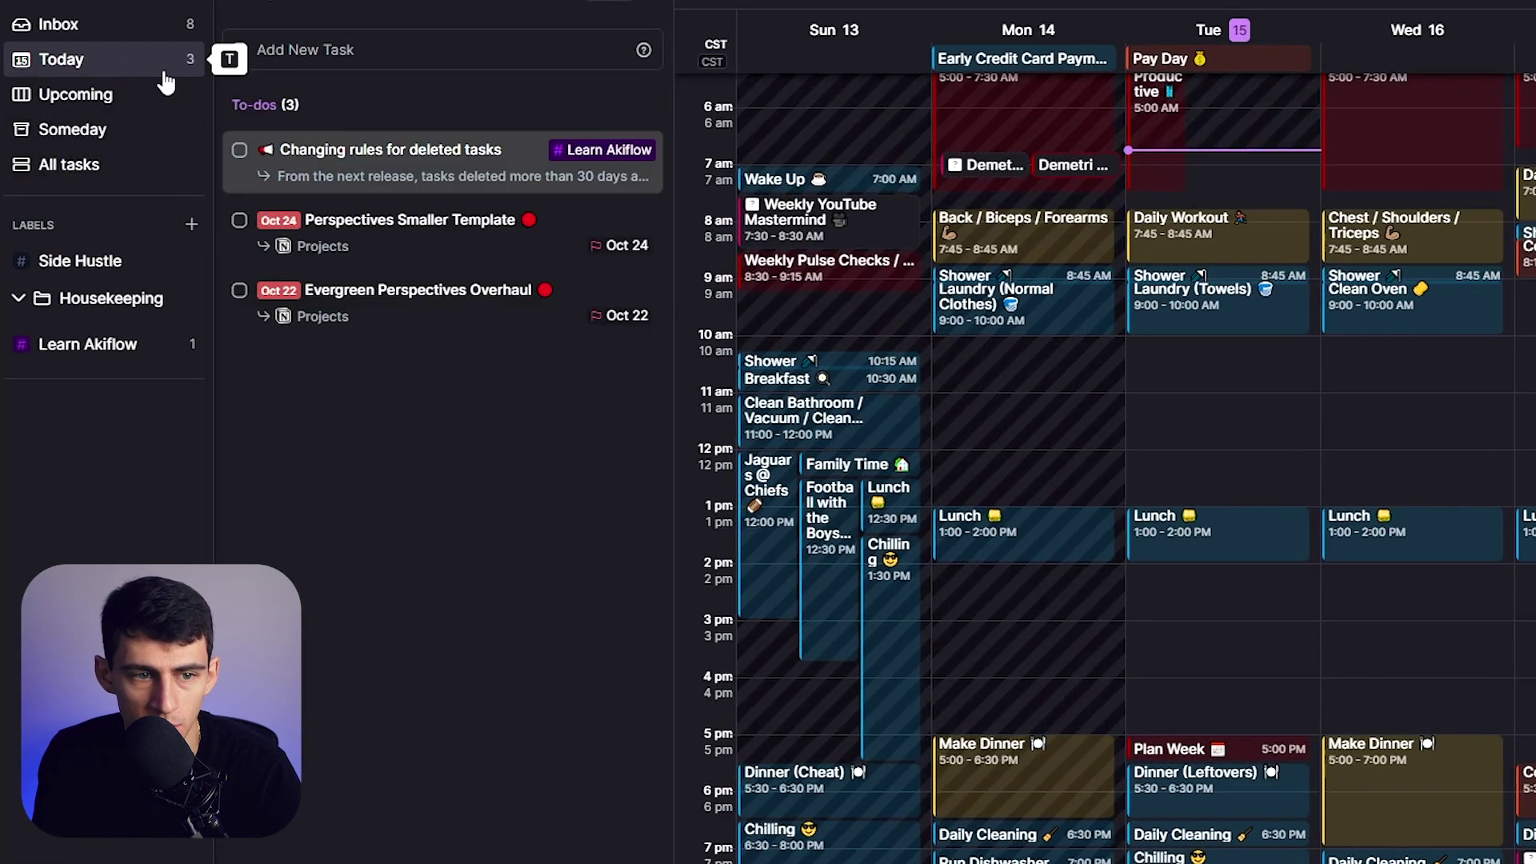
click(373, 230)
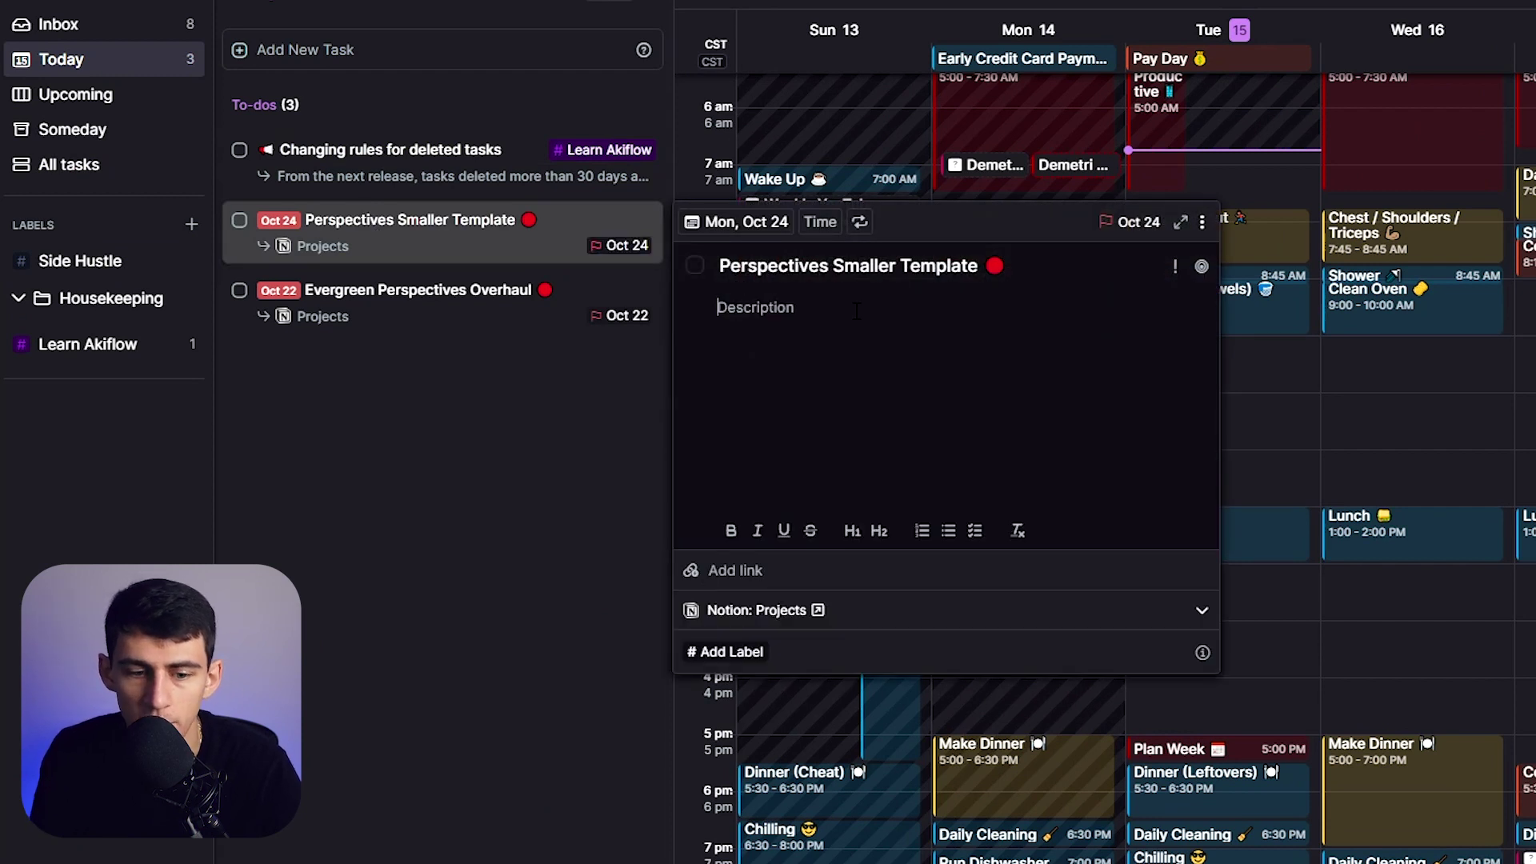
click(744, 648)
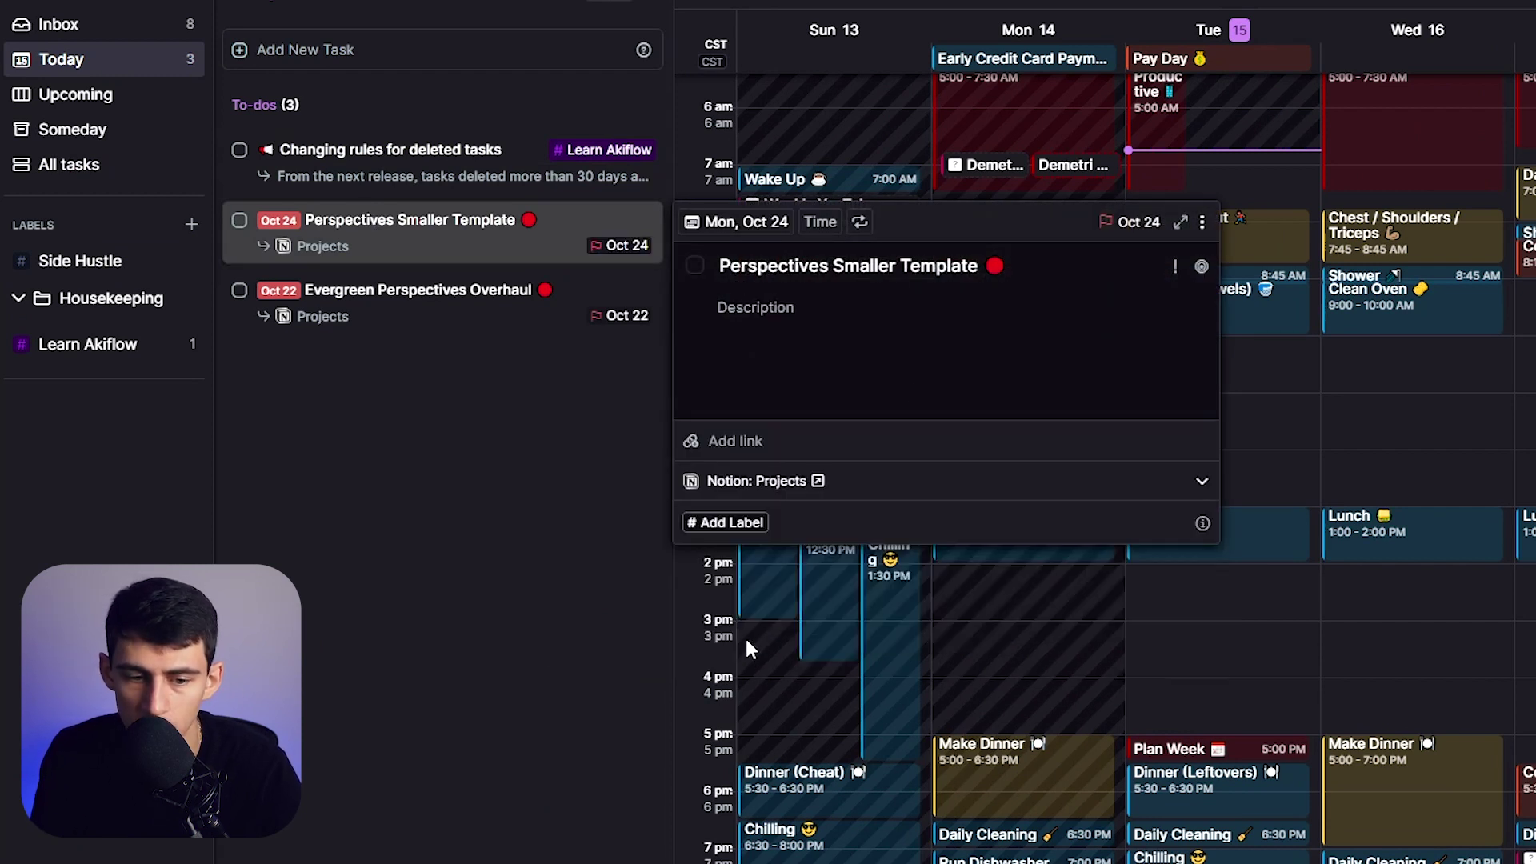
click(863, 356)
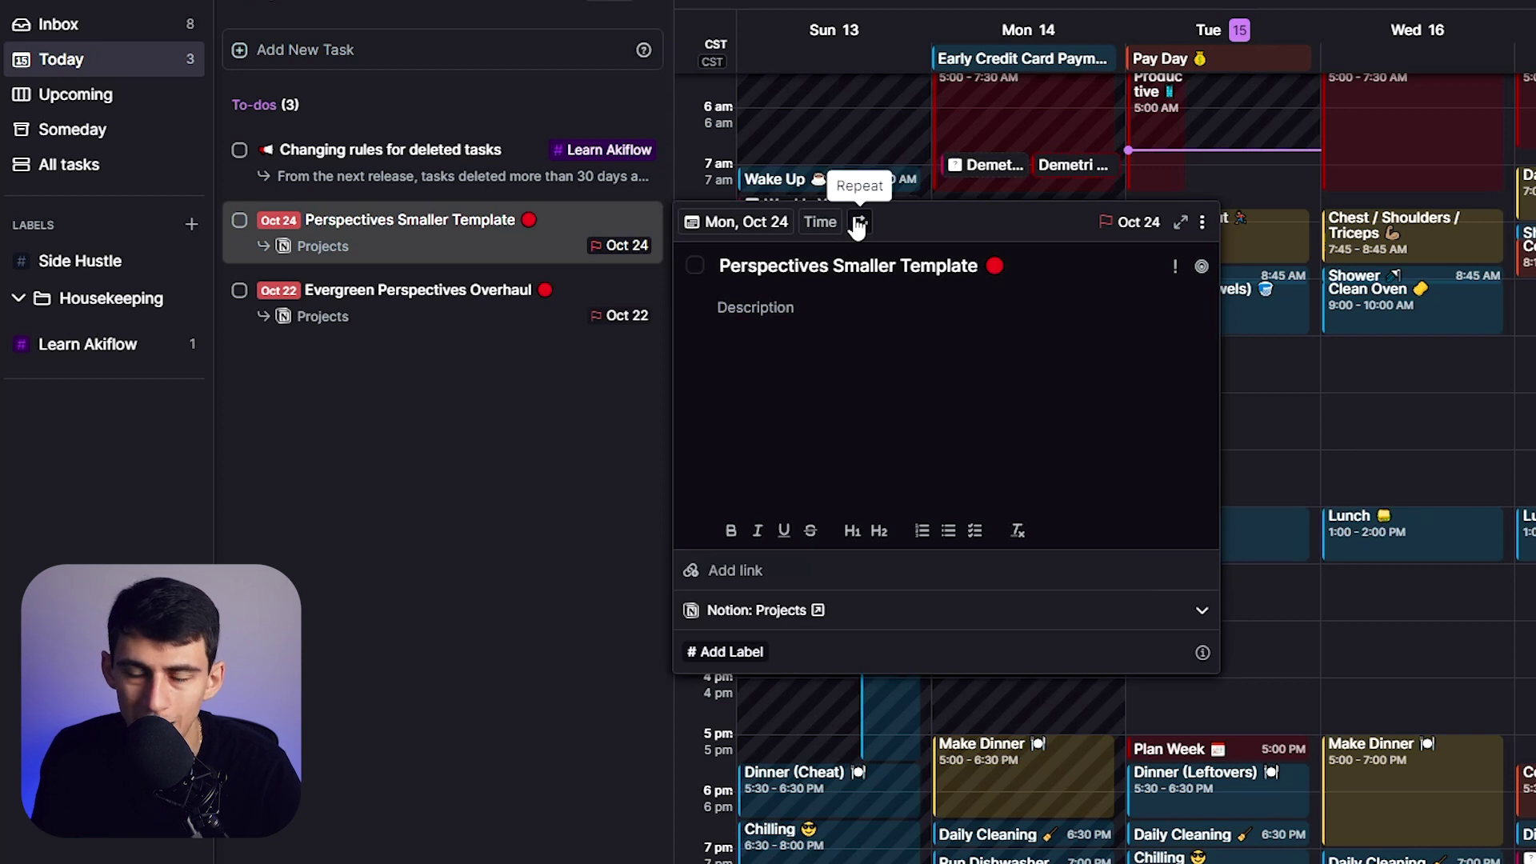
click(683, 304)
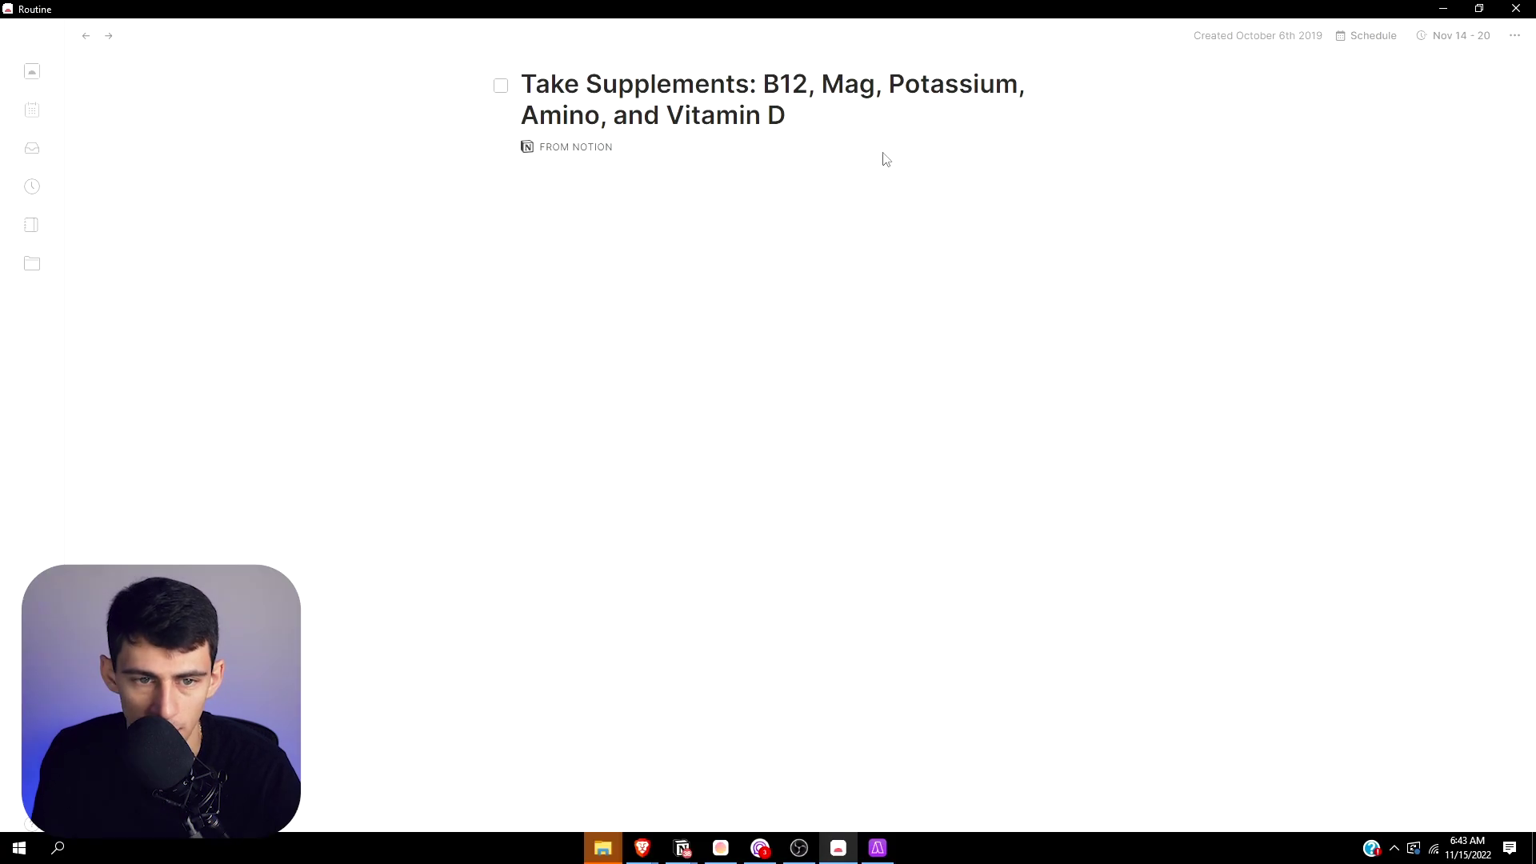
Turn the supplements note's empty to-do into a plain block, then open Example Goals.
click(690, 271)
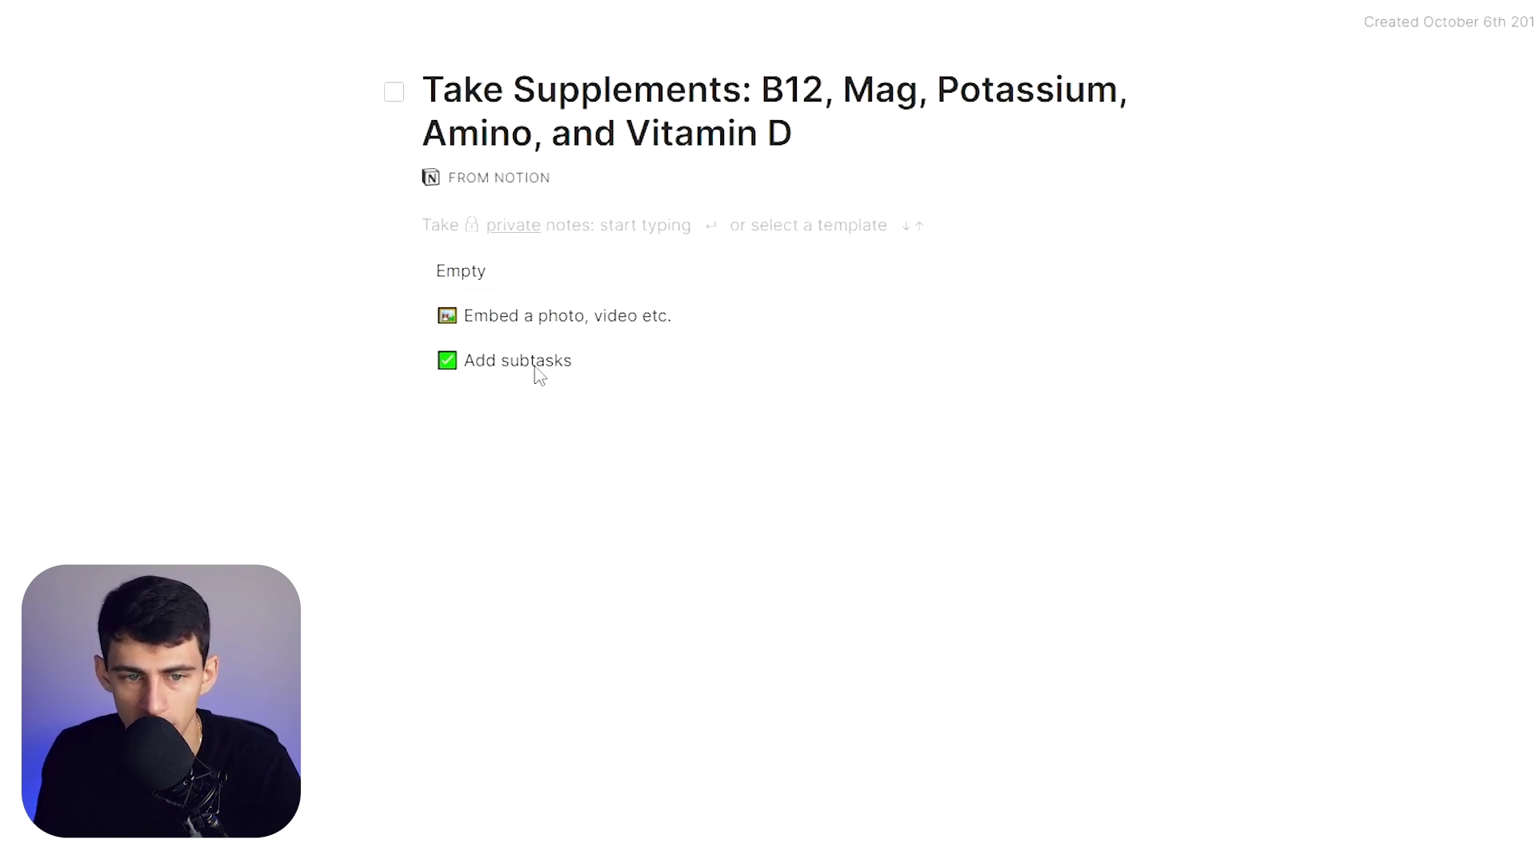
click(538, 364)
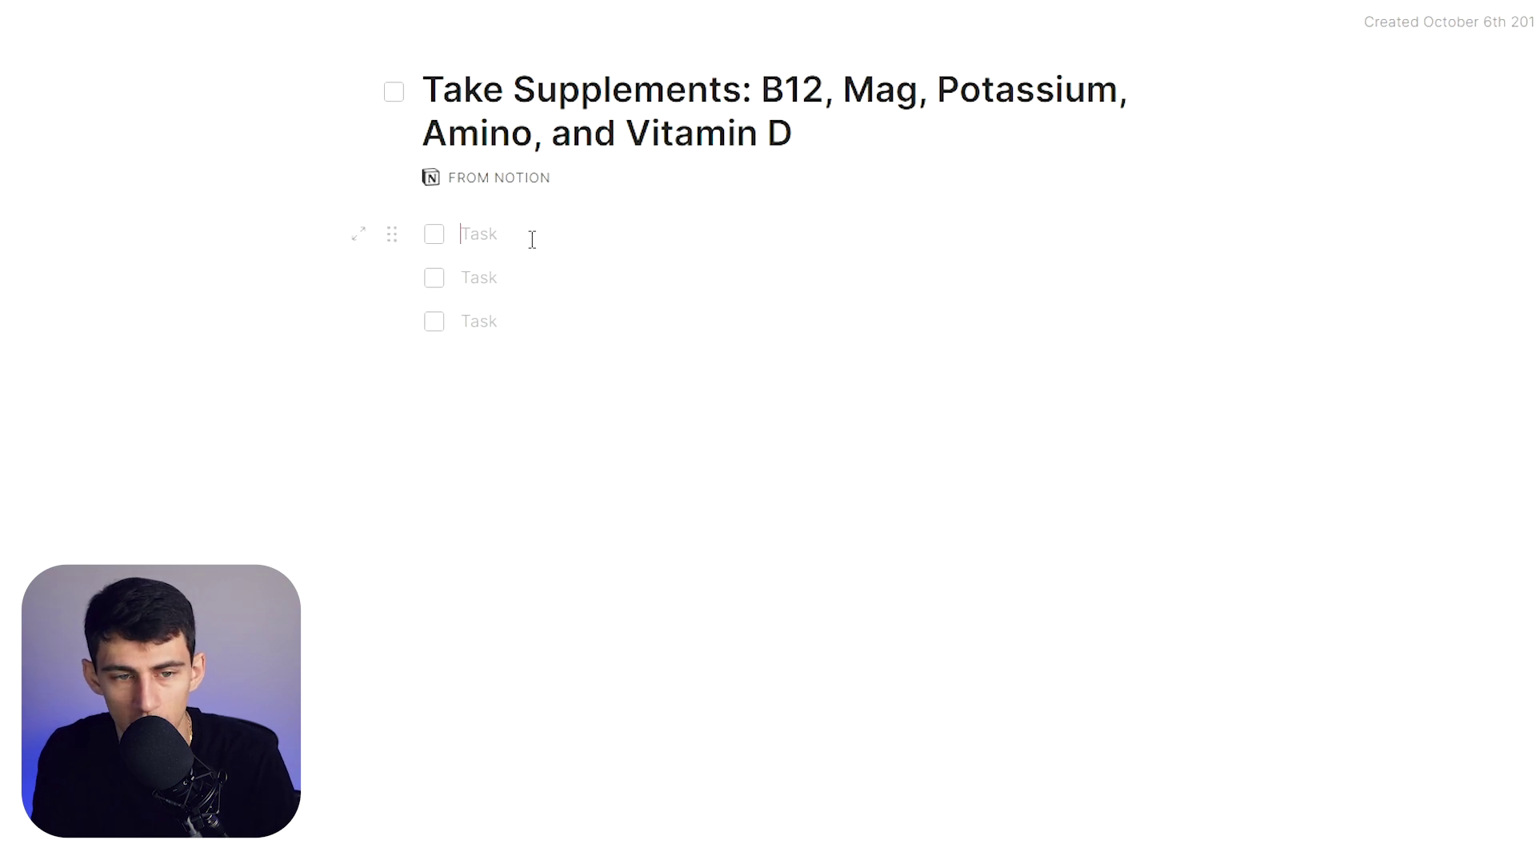
key(BackSpace)
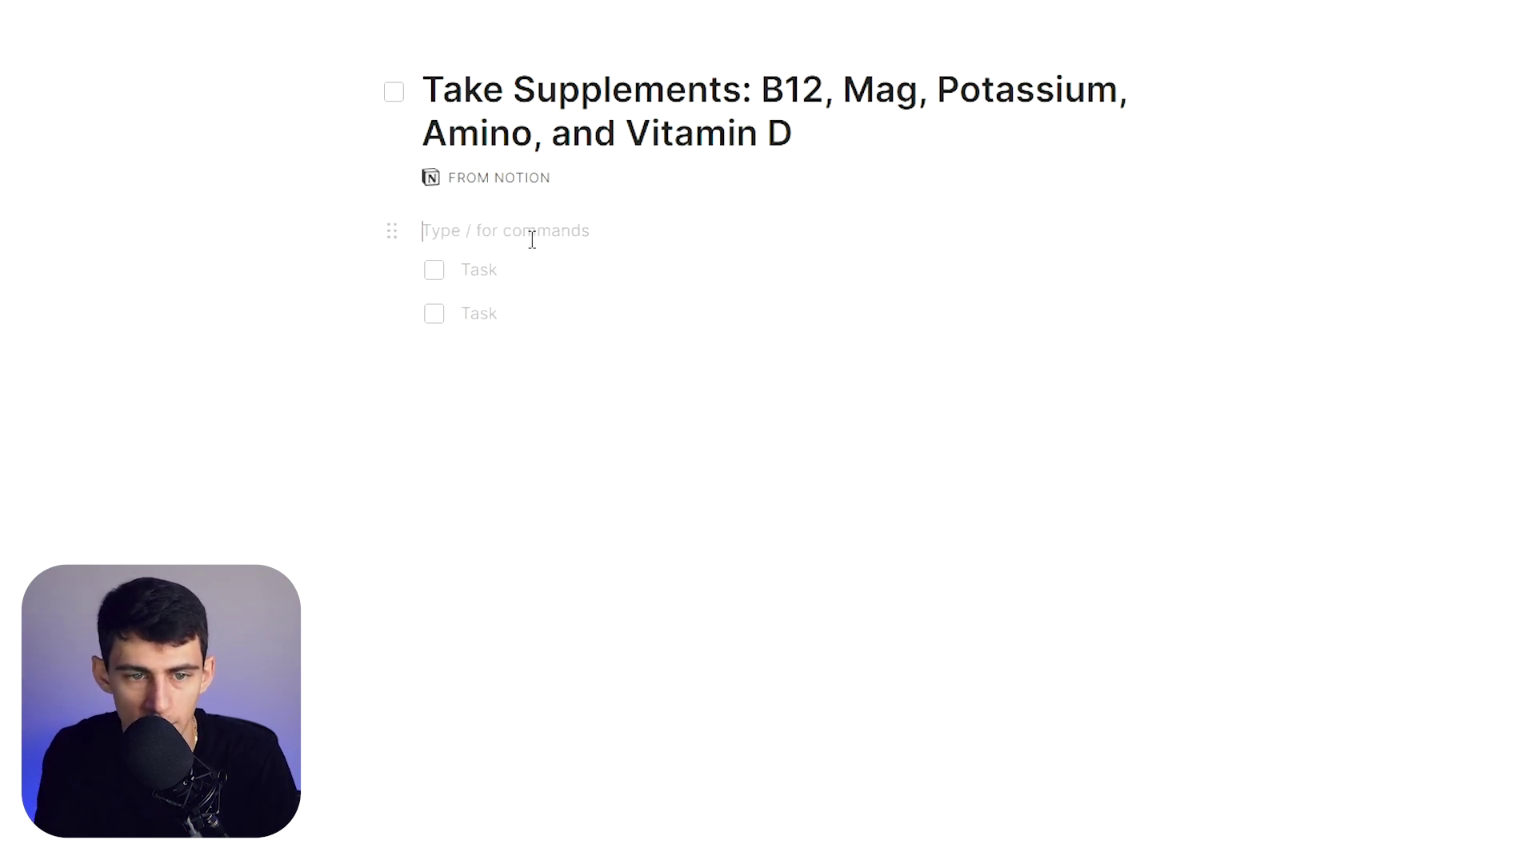
text(/)
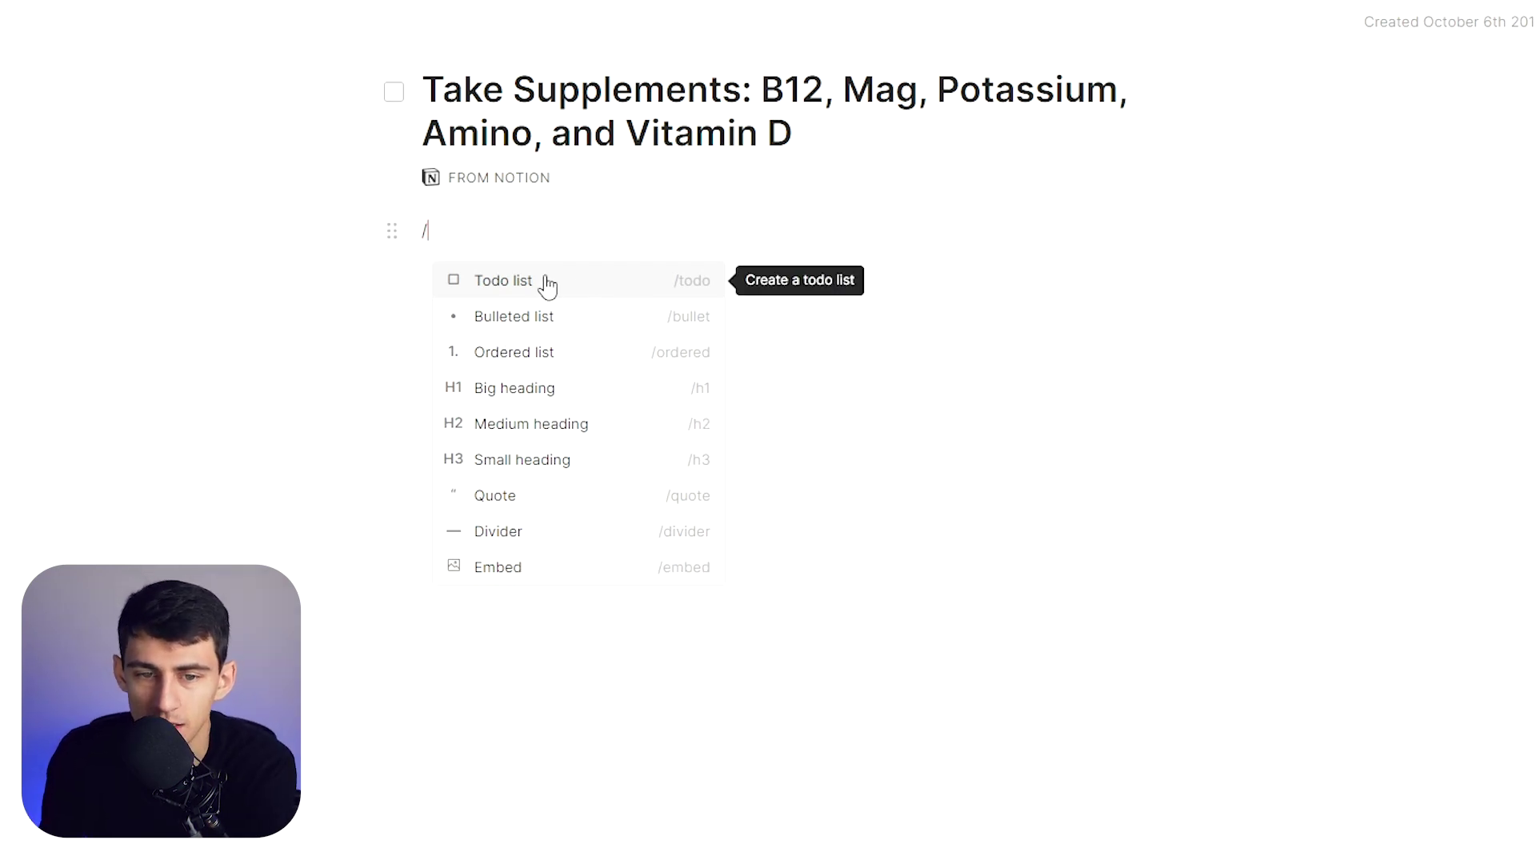
click(503, 235)
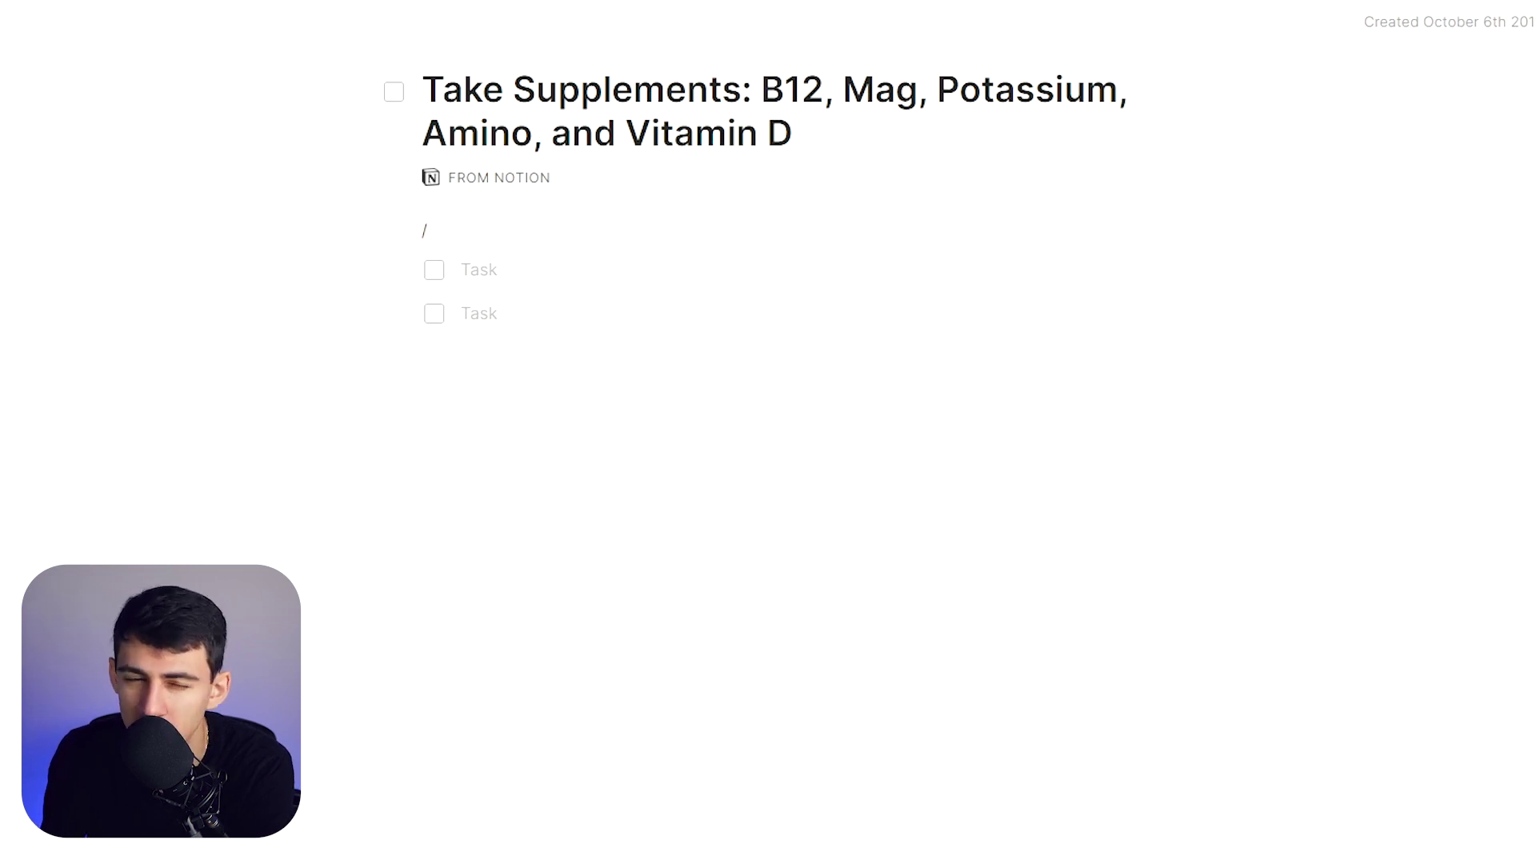
click(14, 331)
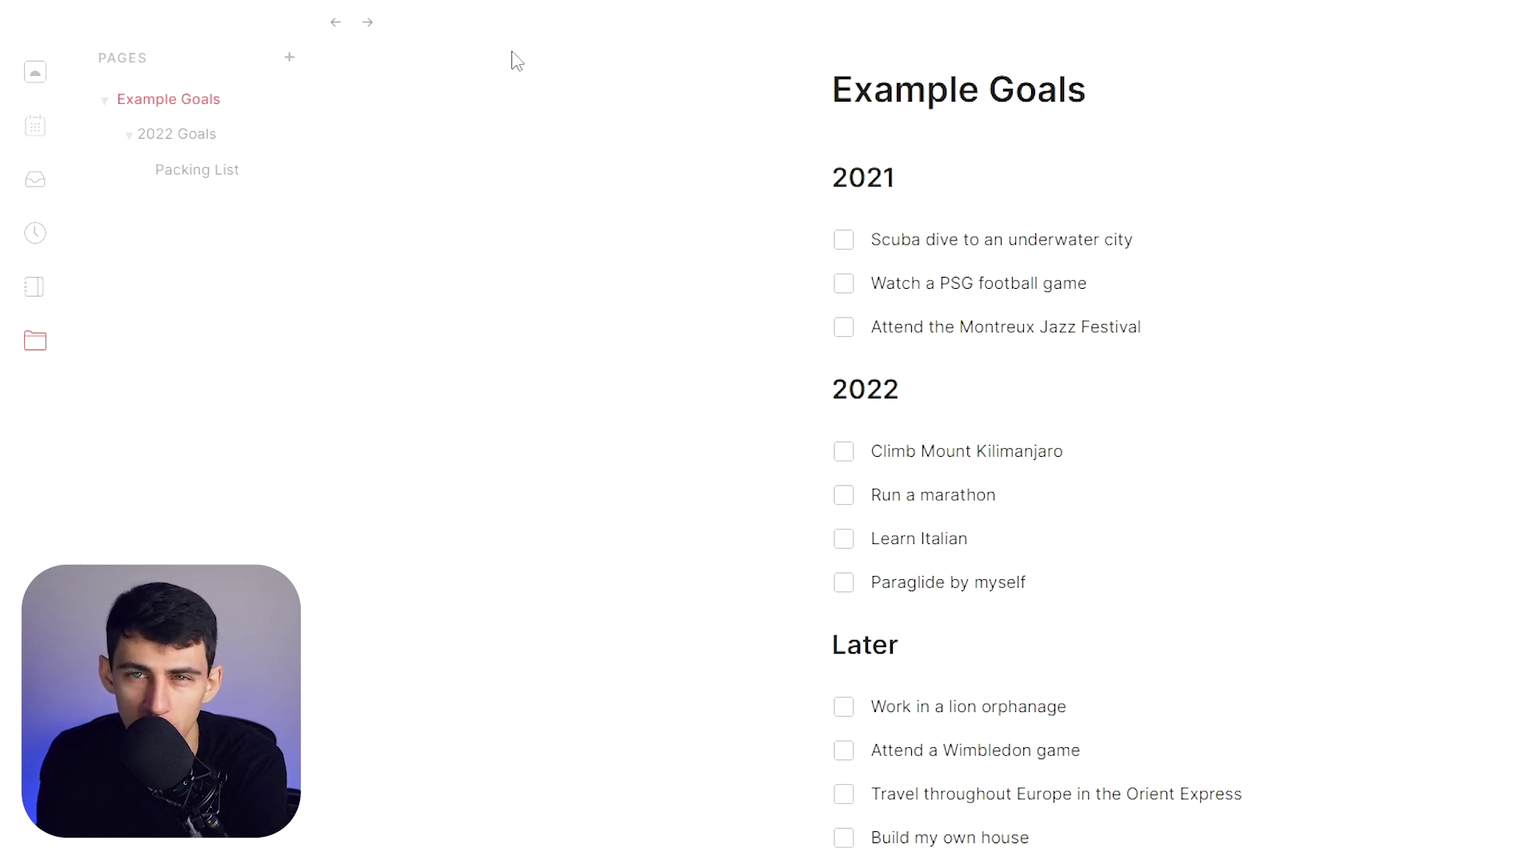
Collapse the Example Goals tree, browse the Journal, and close the open task.
click(104, 101)
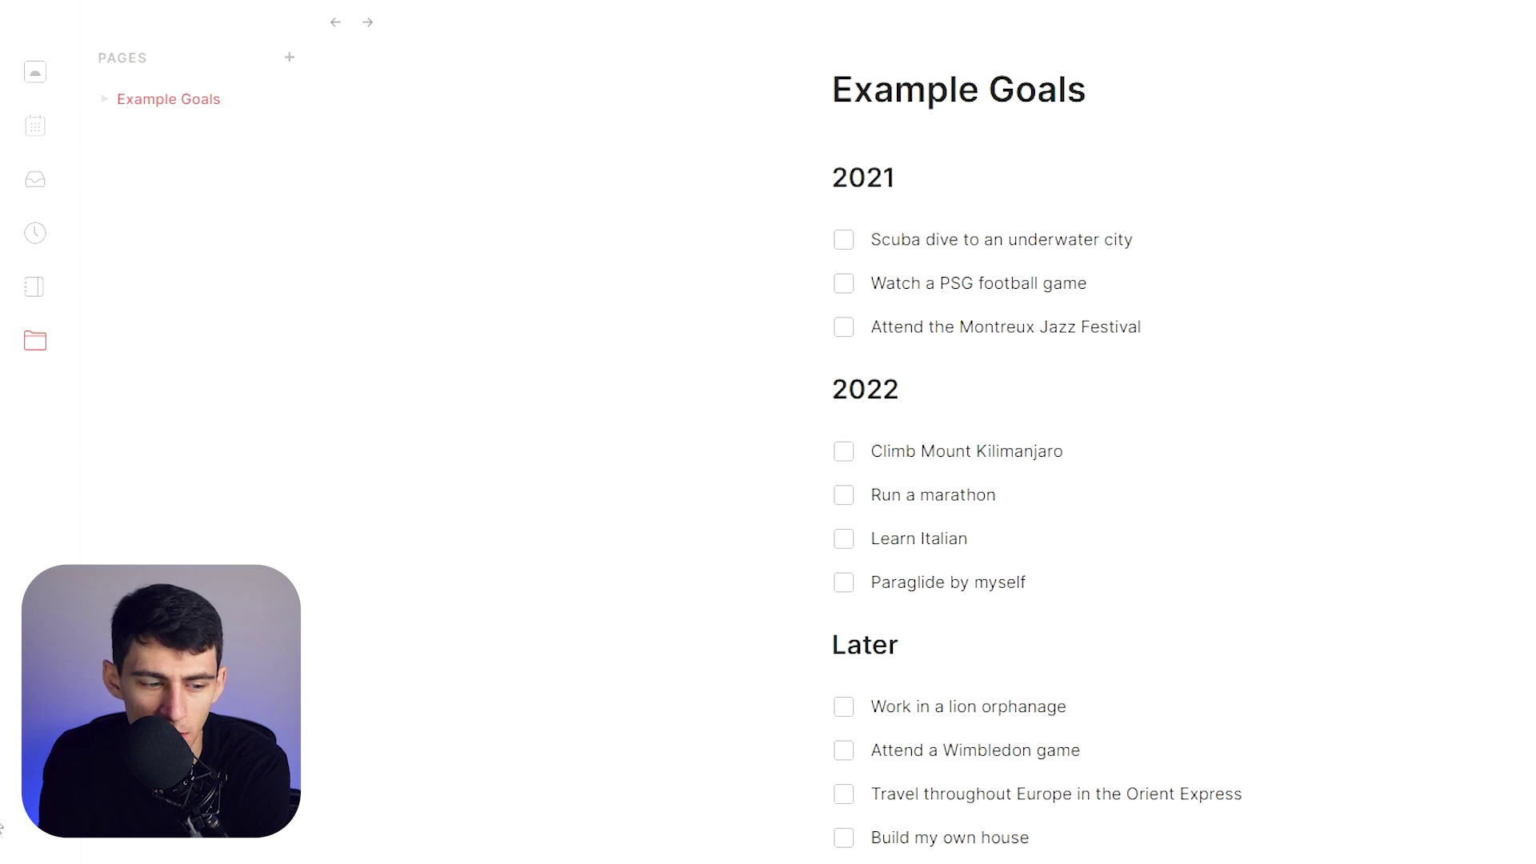
click(36, 289)
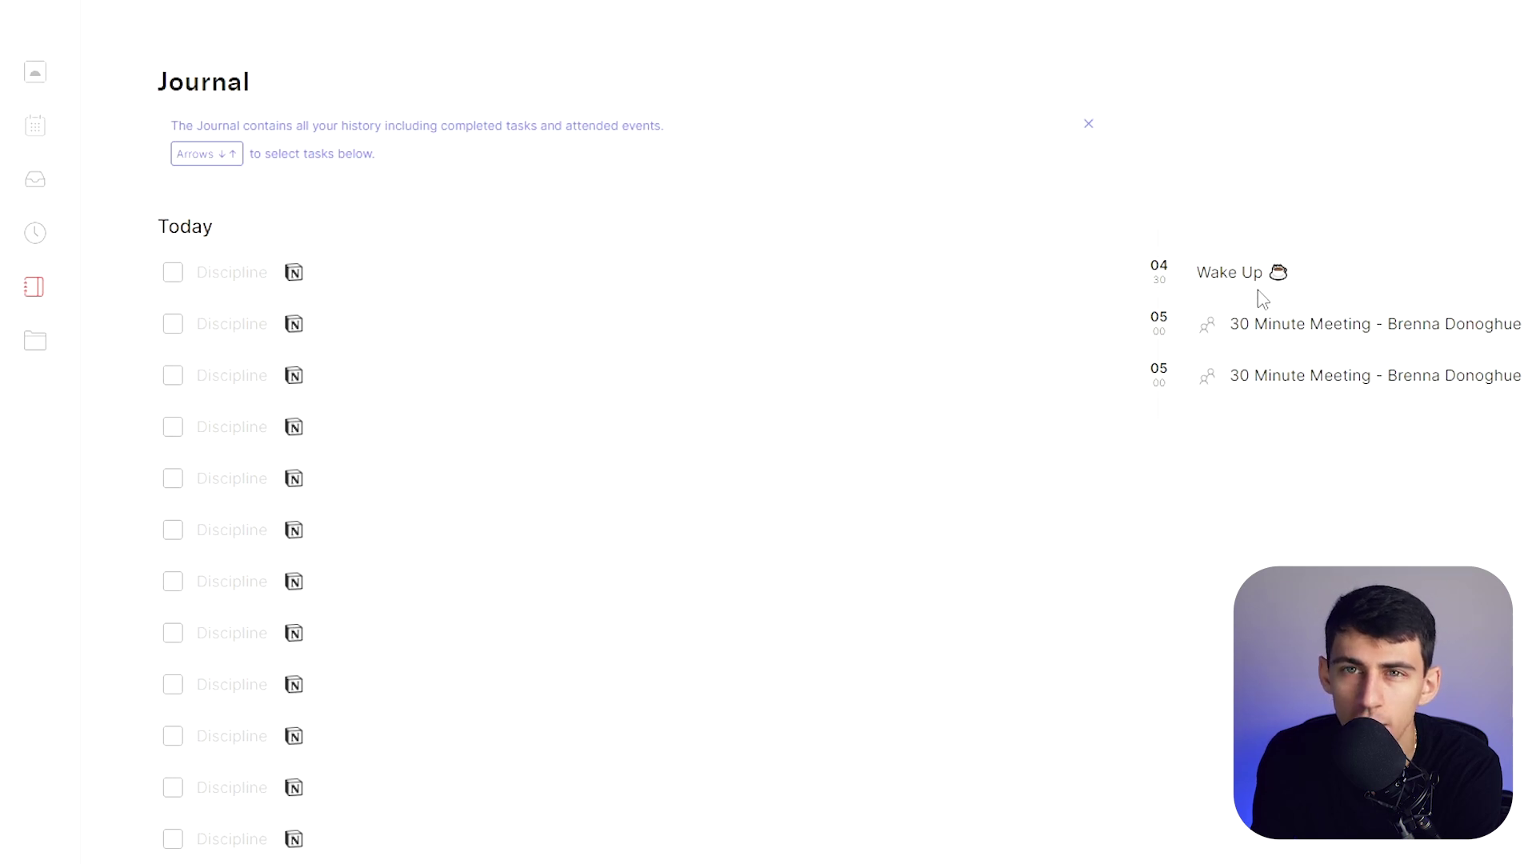
scroll(574, 451, down, 2)
scroll(7, 329, up, 2)
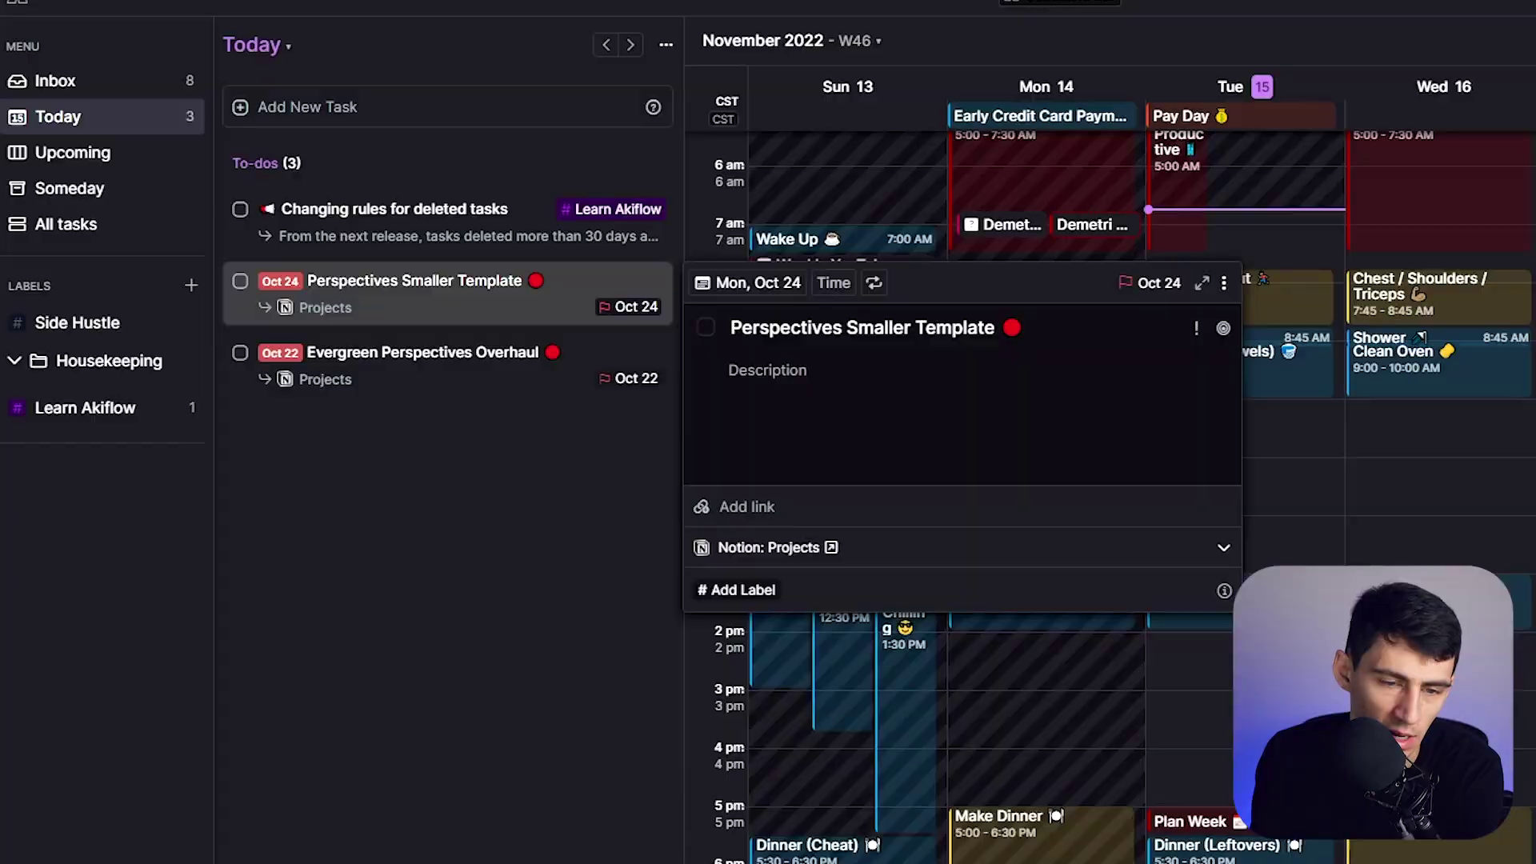
click(297, 344)
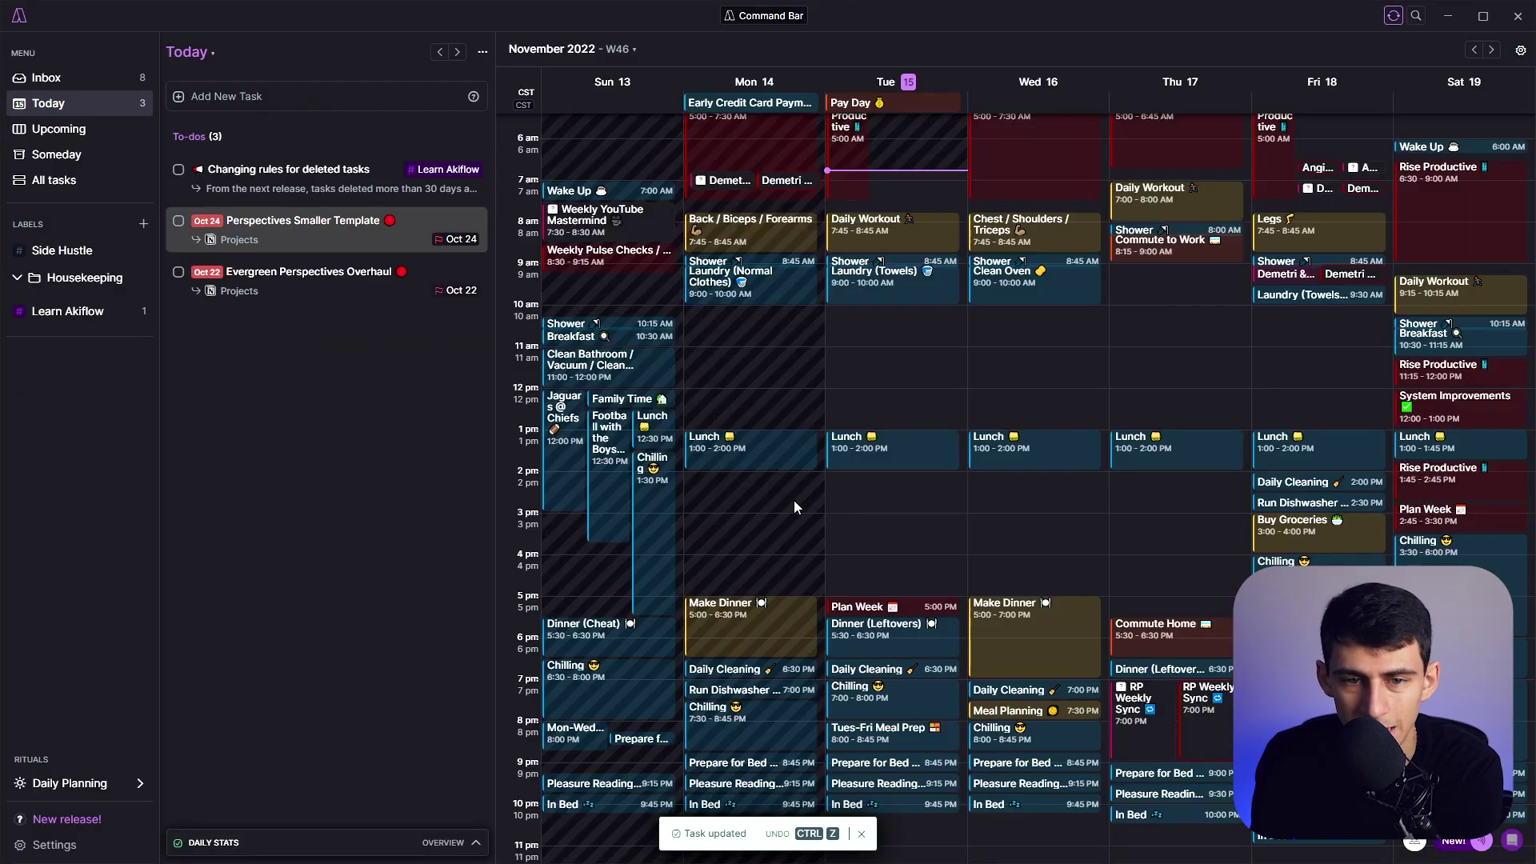
Share a manual Tuesday 7:00–7:45 AM availability slot and copy its invitation text.
scroll(780, 414, up, 2)
click(1460, 842)
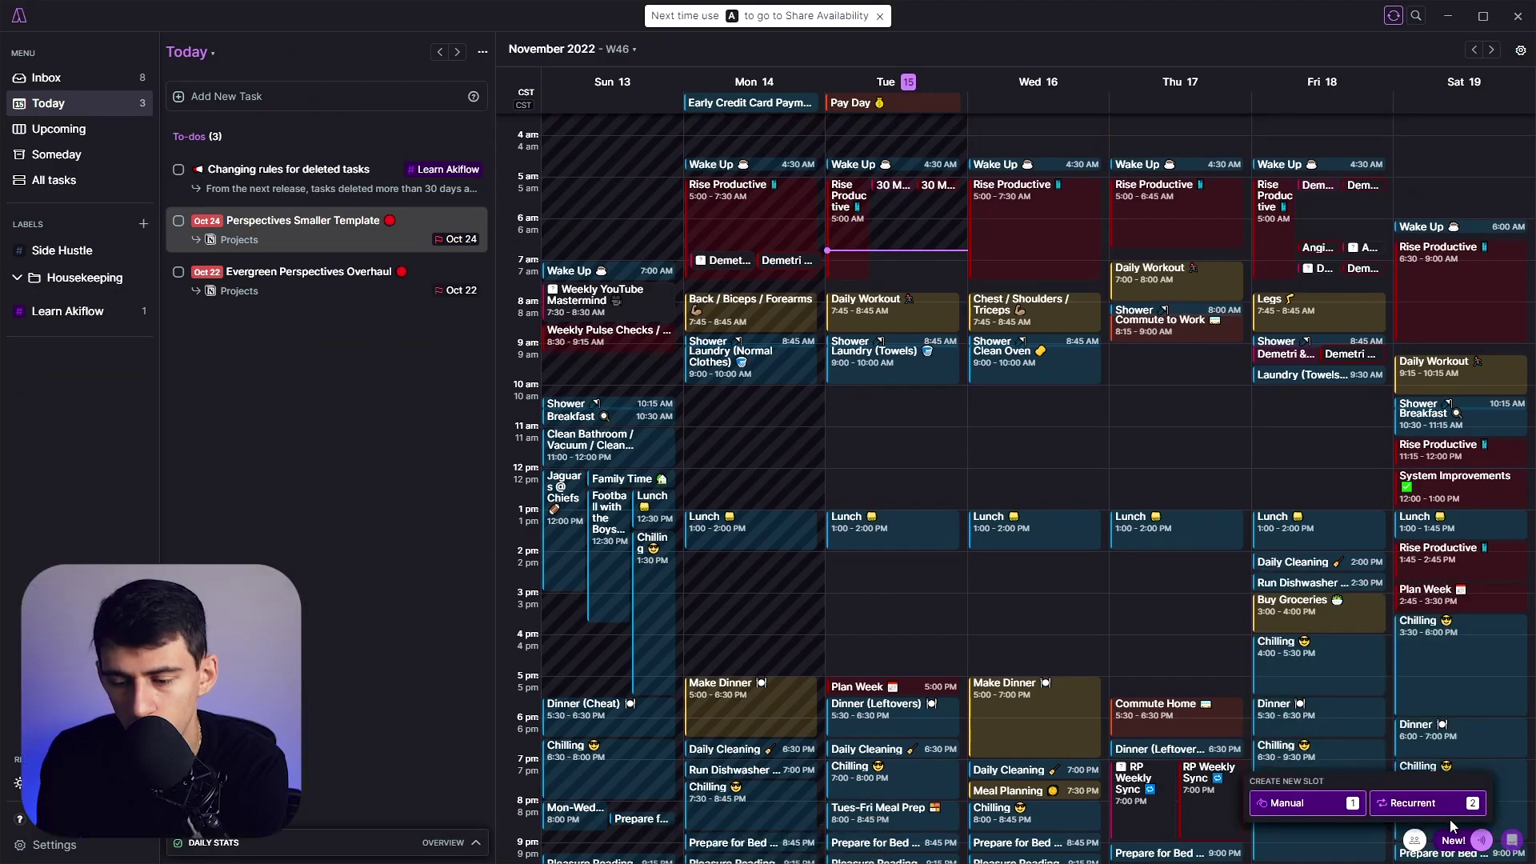
click(1296, 802)
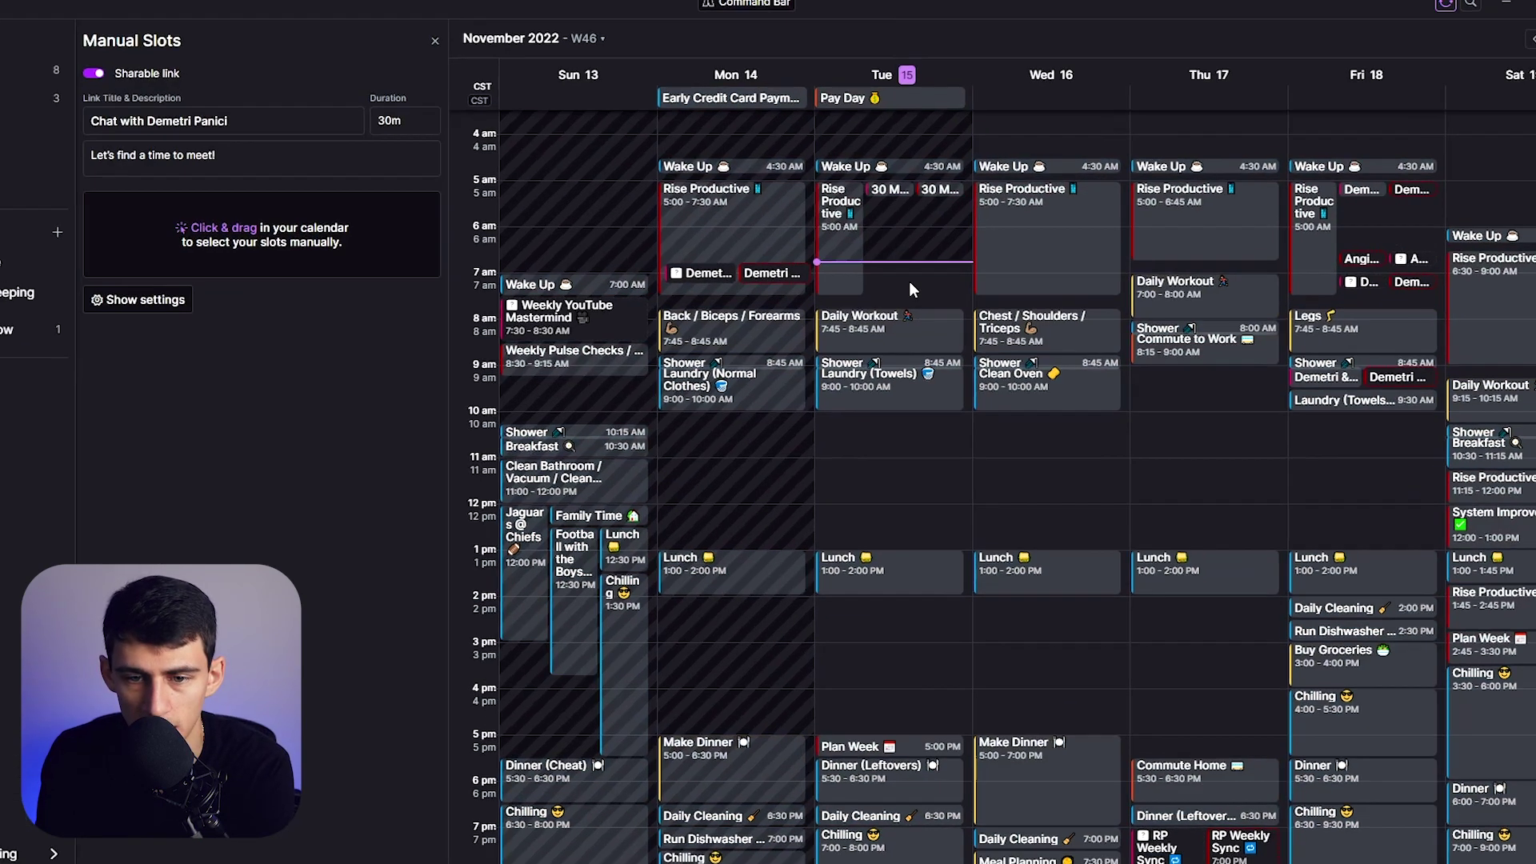
drag(908, 280, 919, 290)
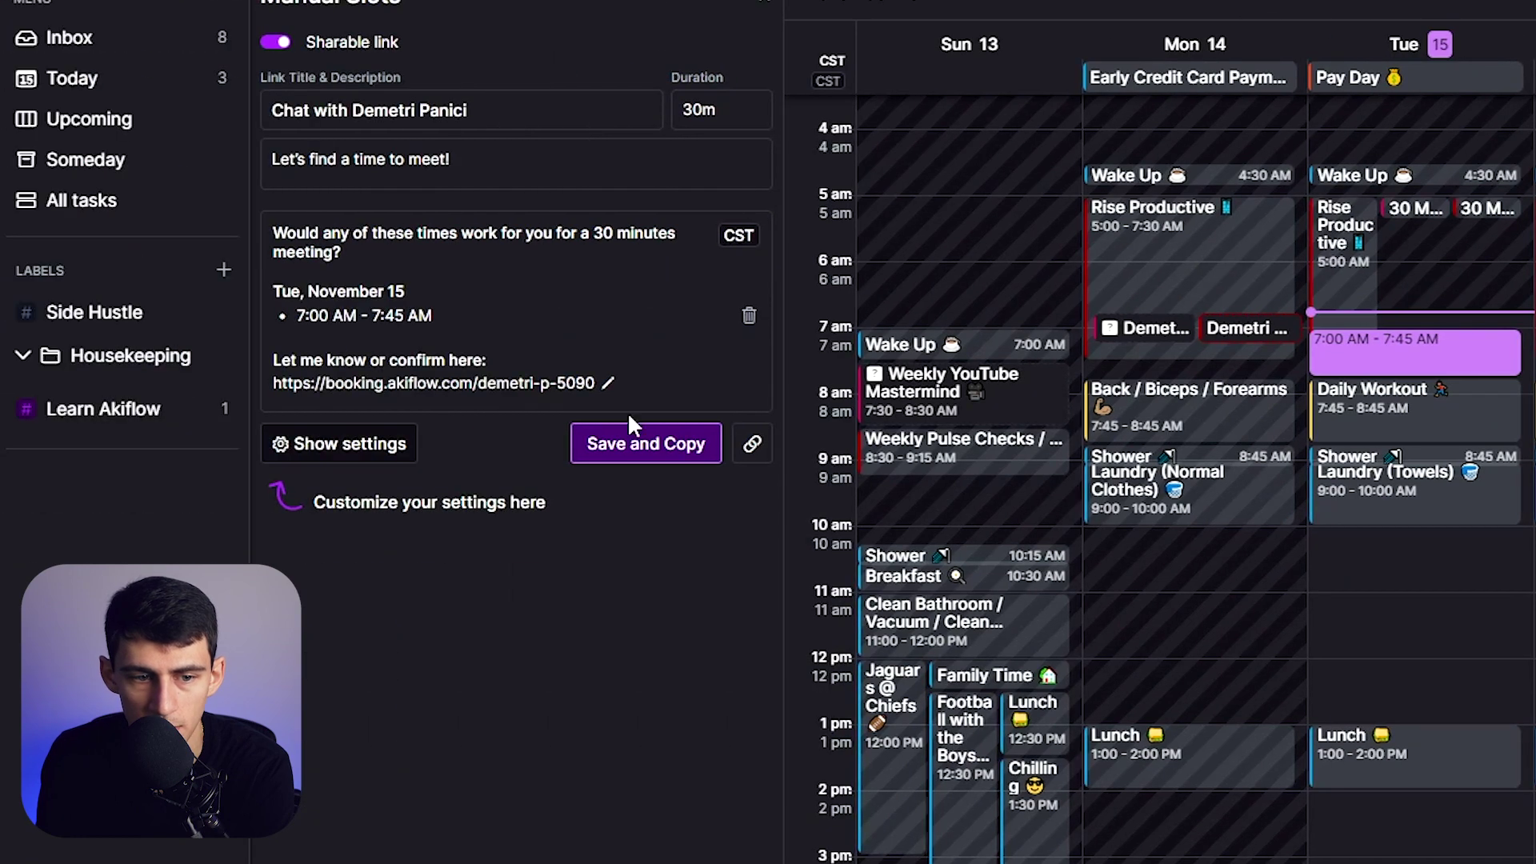
click(107, 443)
Paste the copied meeting times and booking link into a new Gmail draft, then open the link in a new tab.
key(super)
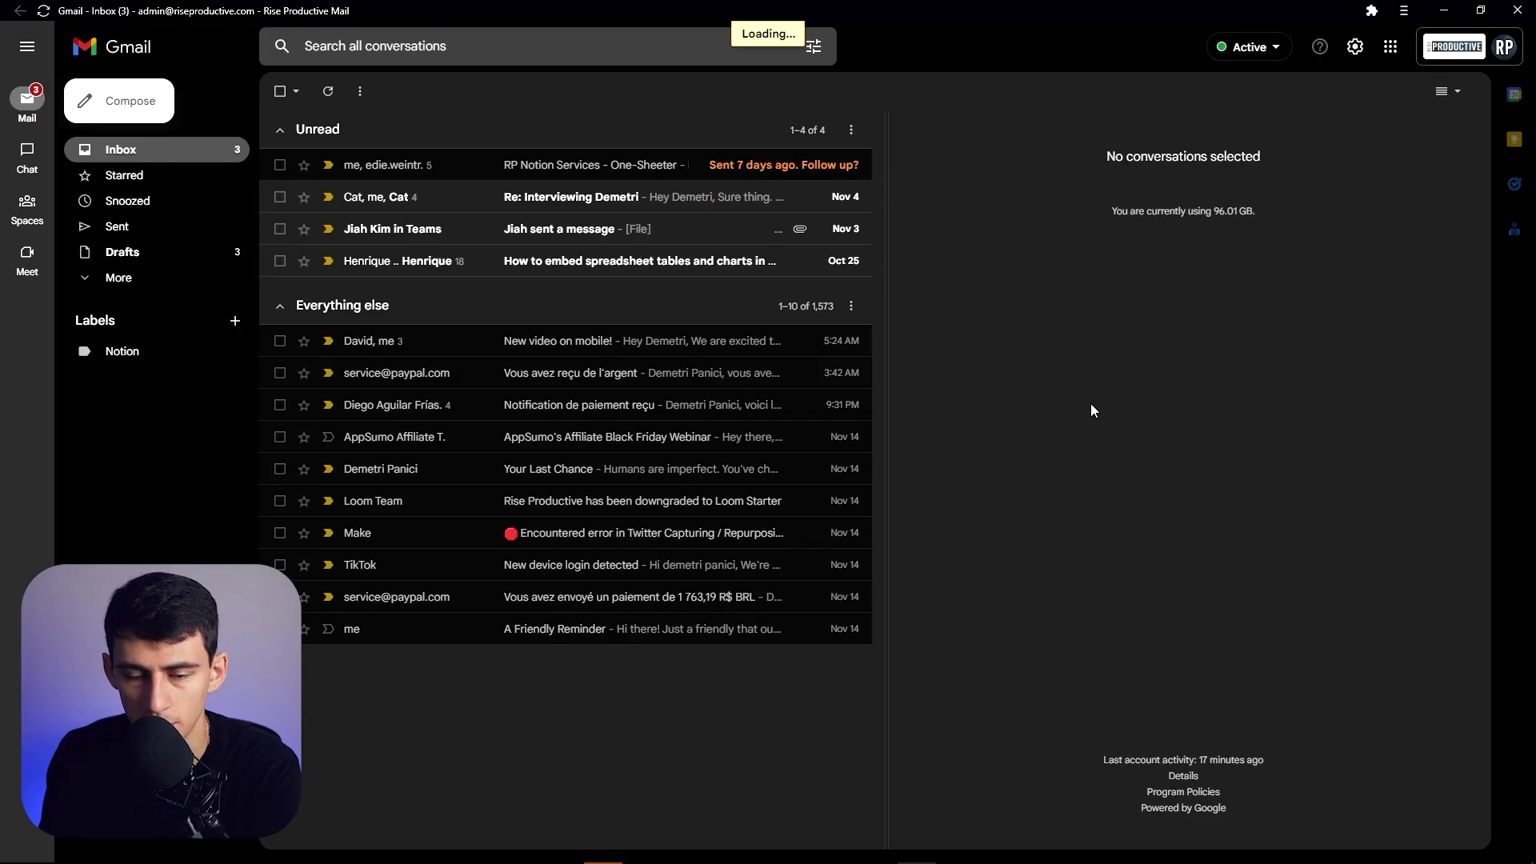
key(c)
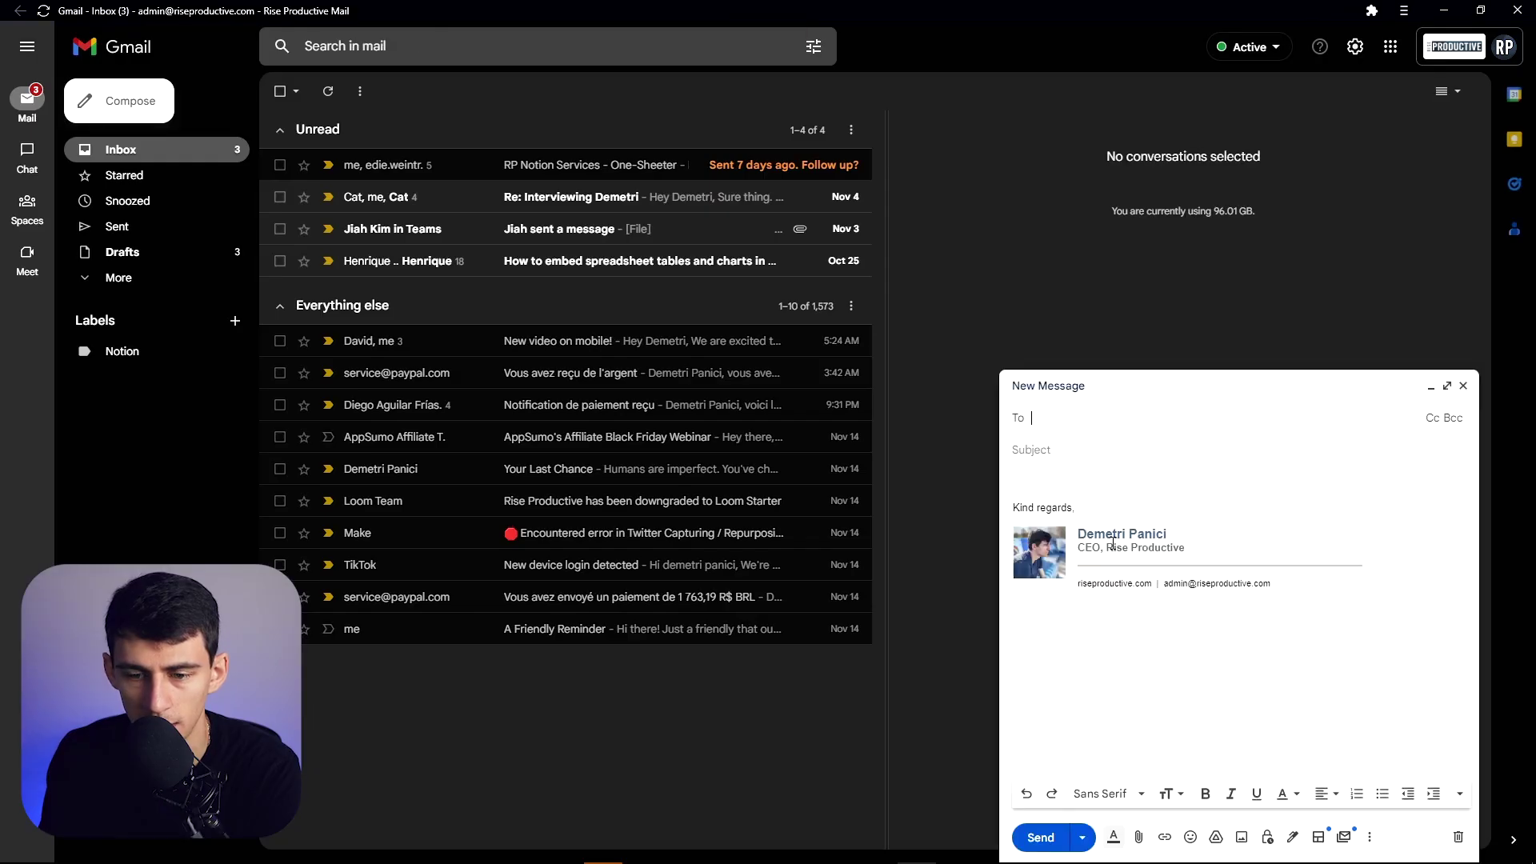
text(Would any of these times work for you for a 30 minutes meeting? (CST)  Tue, November 15 • 7:00 AM - 7:45 AM  Let me know or confirm here: https://booking.akiflow.com/demetri-p-5090)
click(1162, 572)
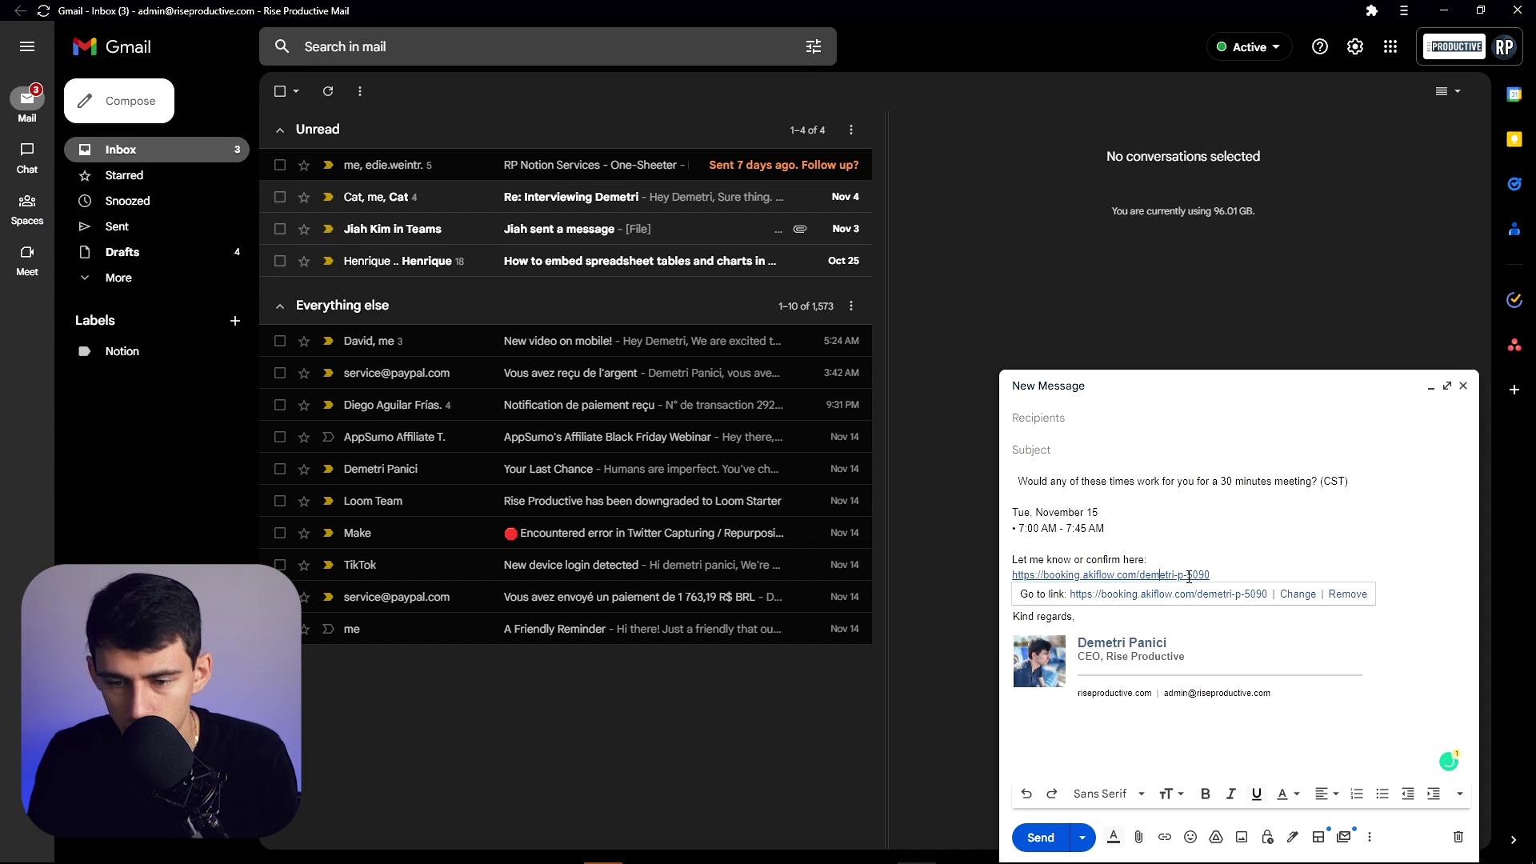
click(1191, 598)
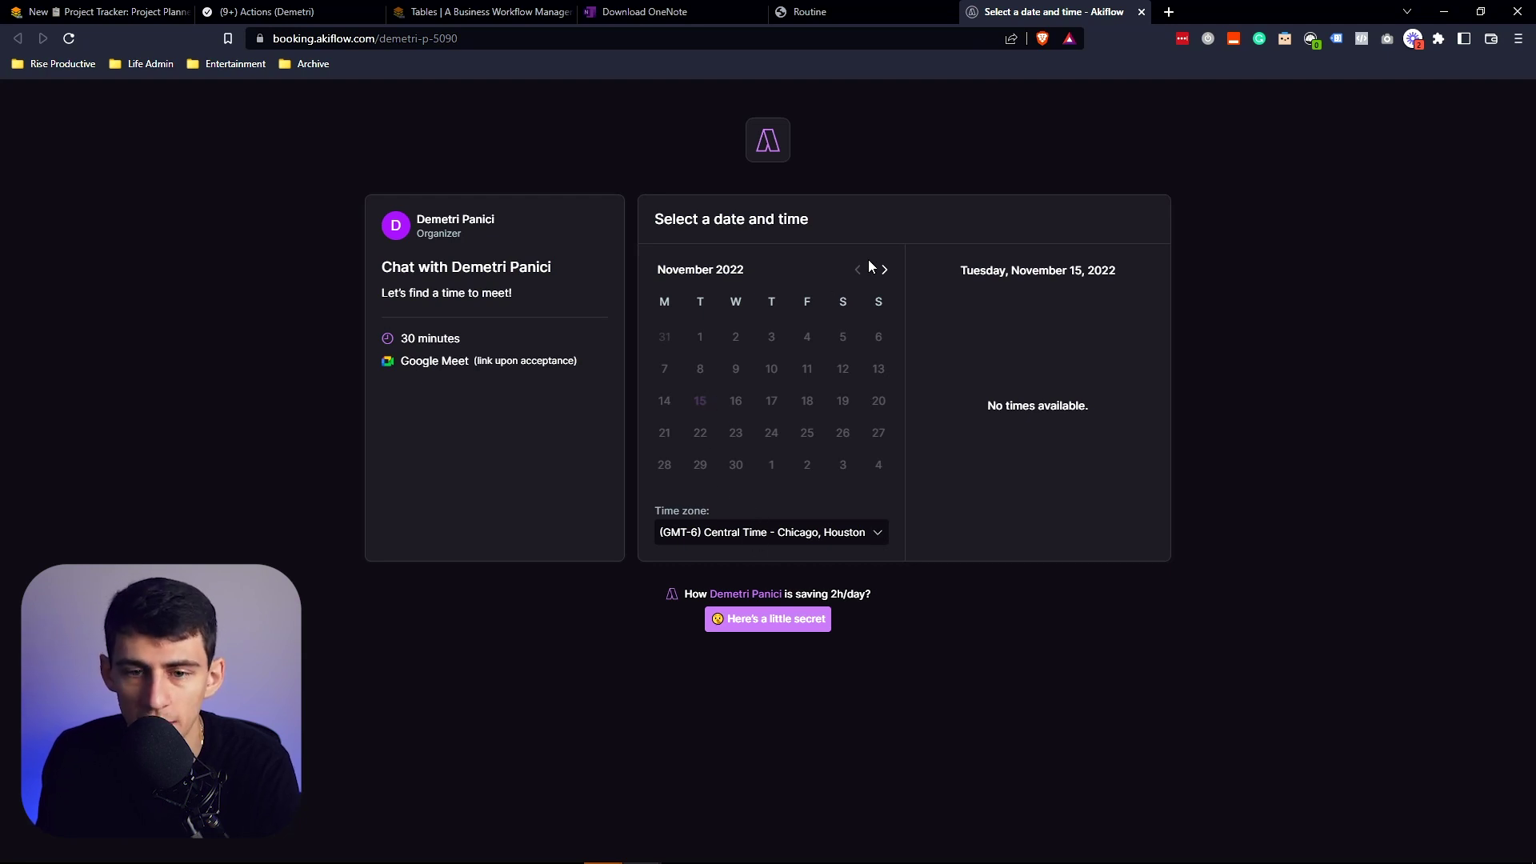
Advance the booking page calendar from November to December 2022.
click(883, 273)
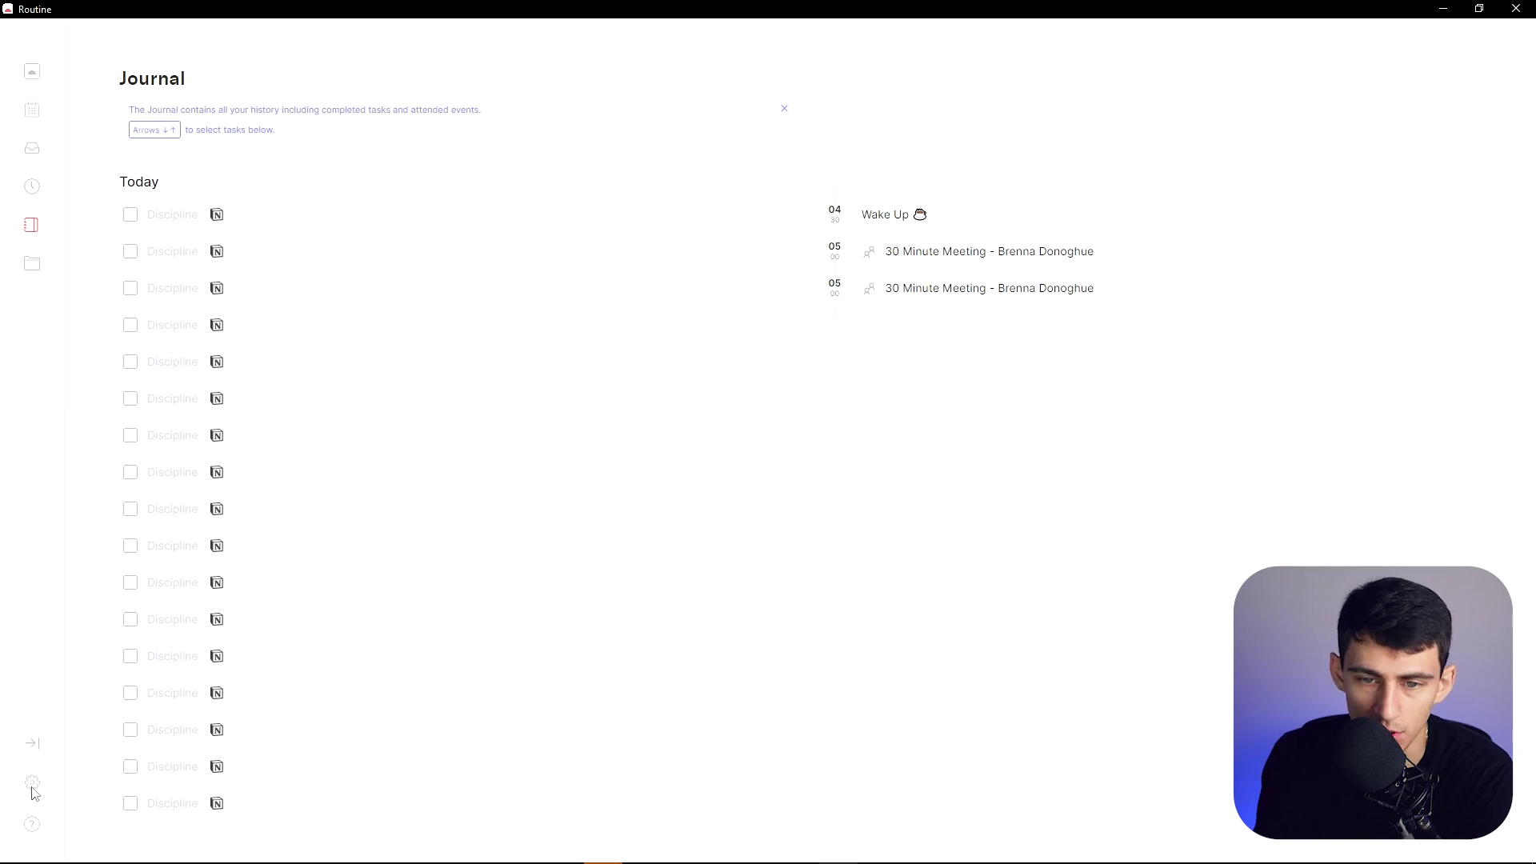
Go to Routine's Settings › Integrations page from the gear icon in the left rail.
click(19, 786)
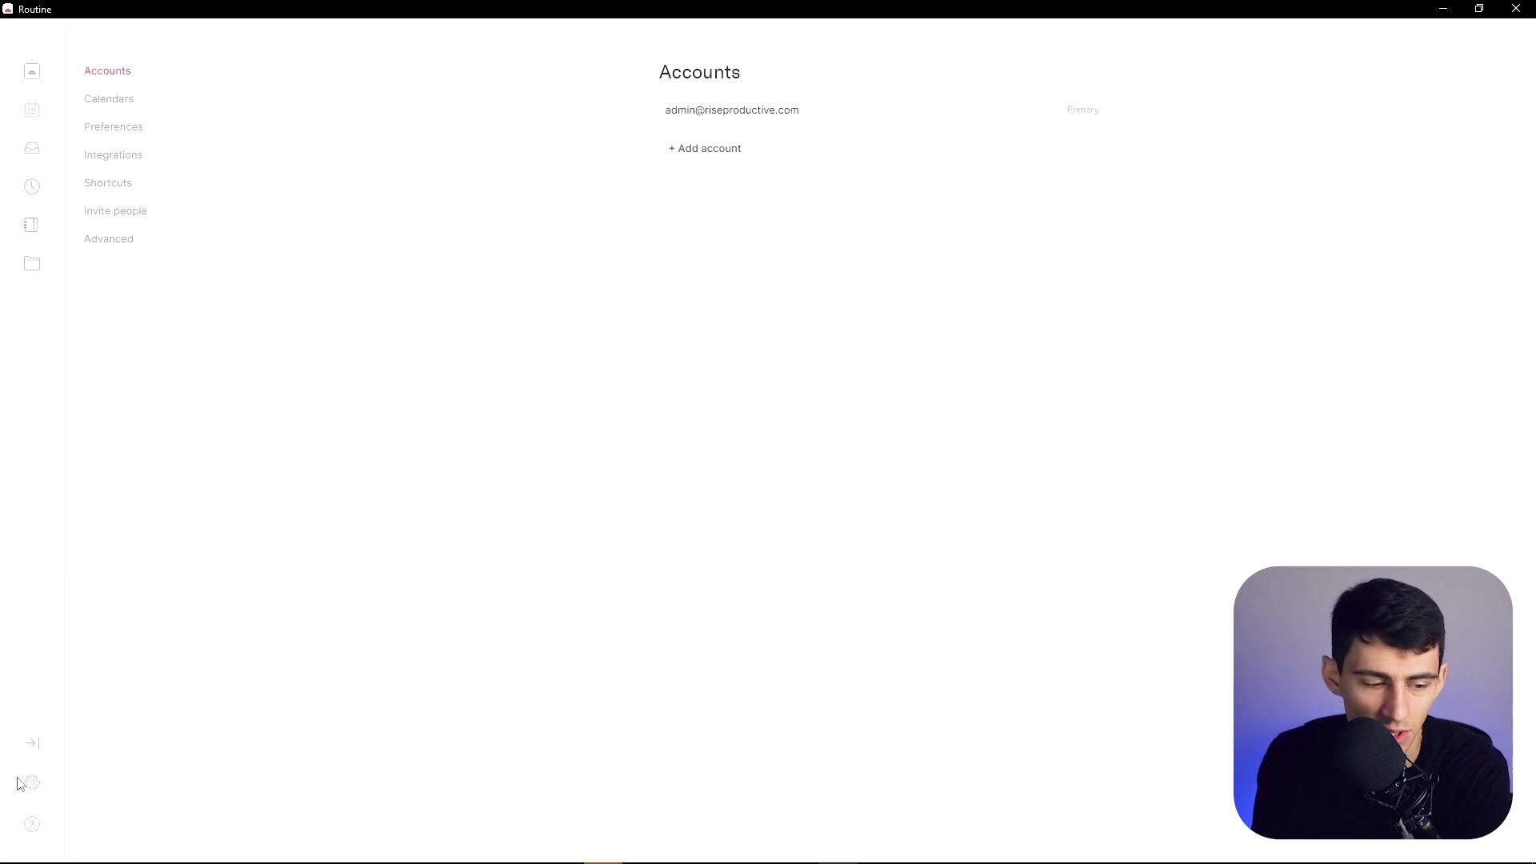
click(104, 157)
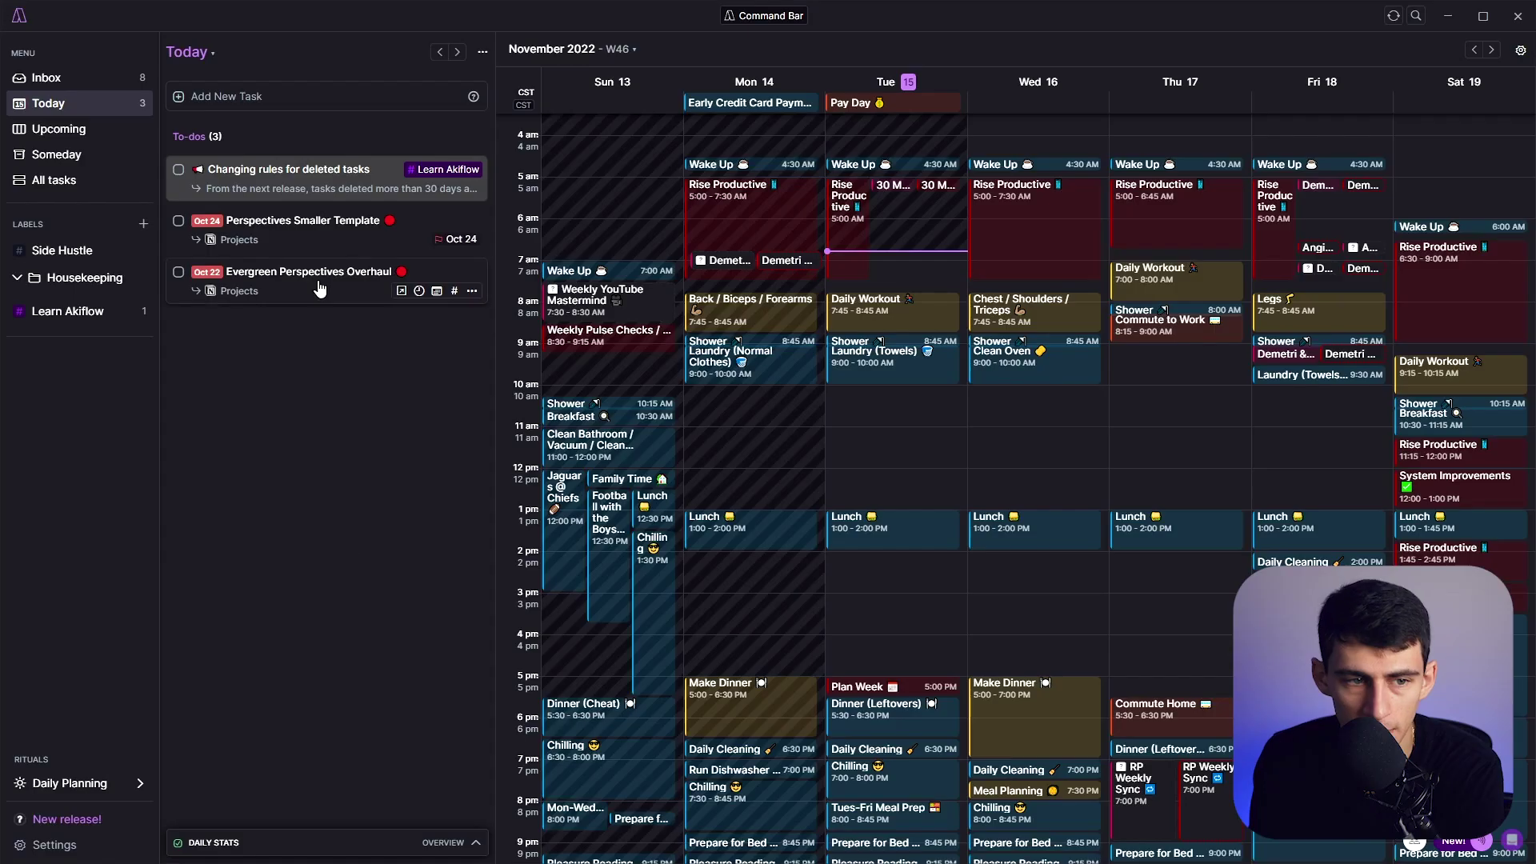
click(48, 819)
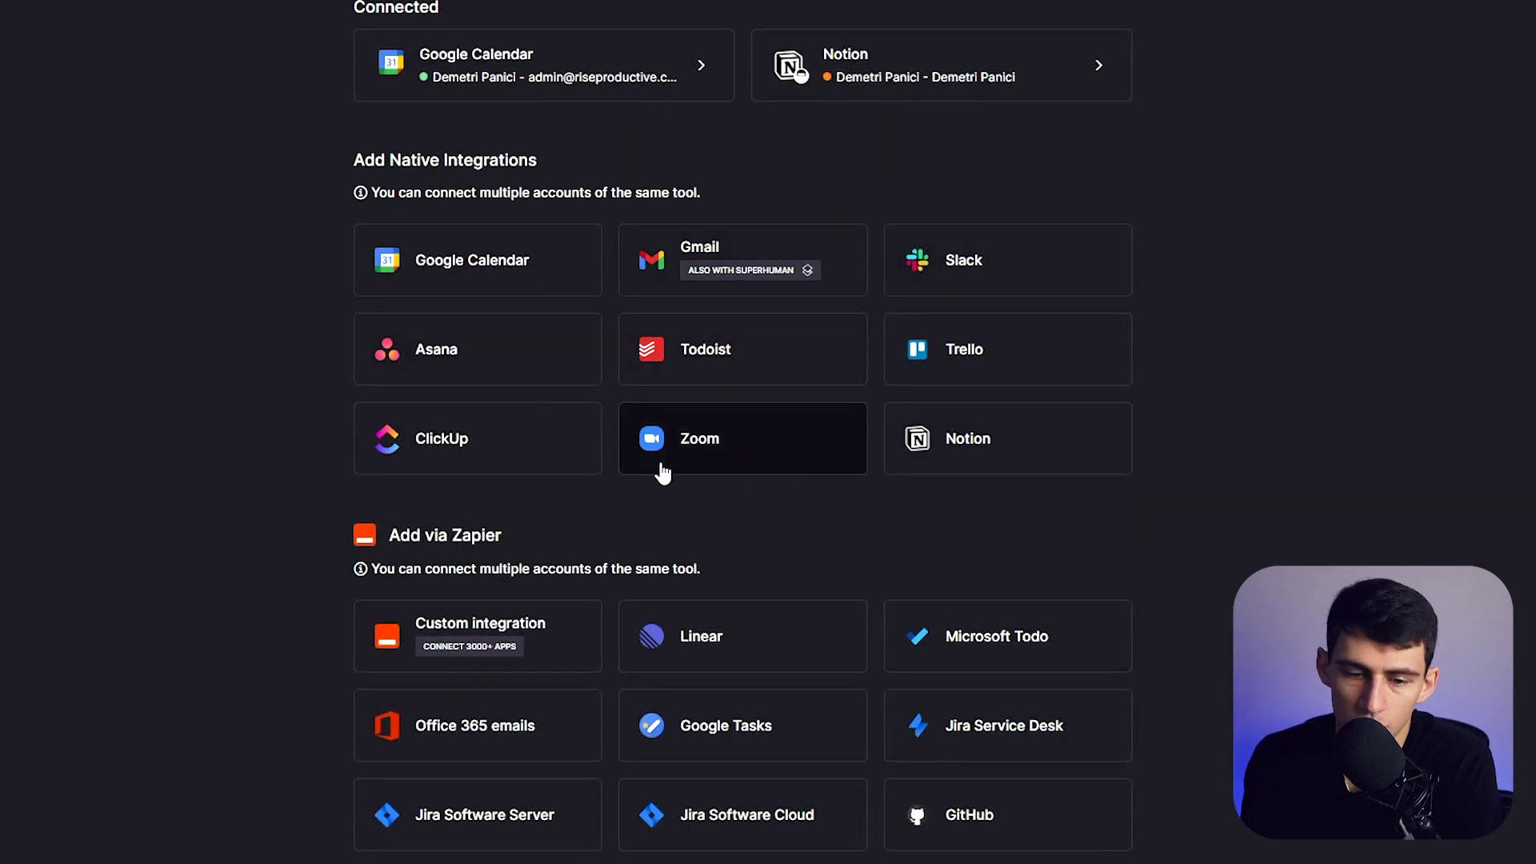
scroll(336, 528, down, 3)
scroll(735, 381, down, 1)
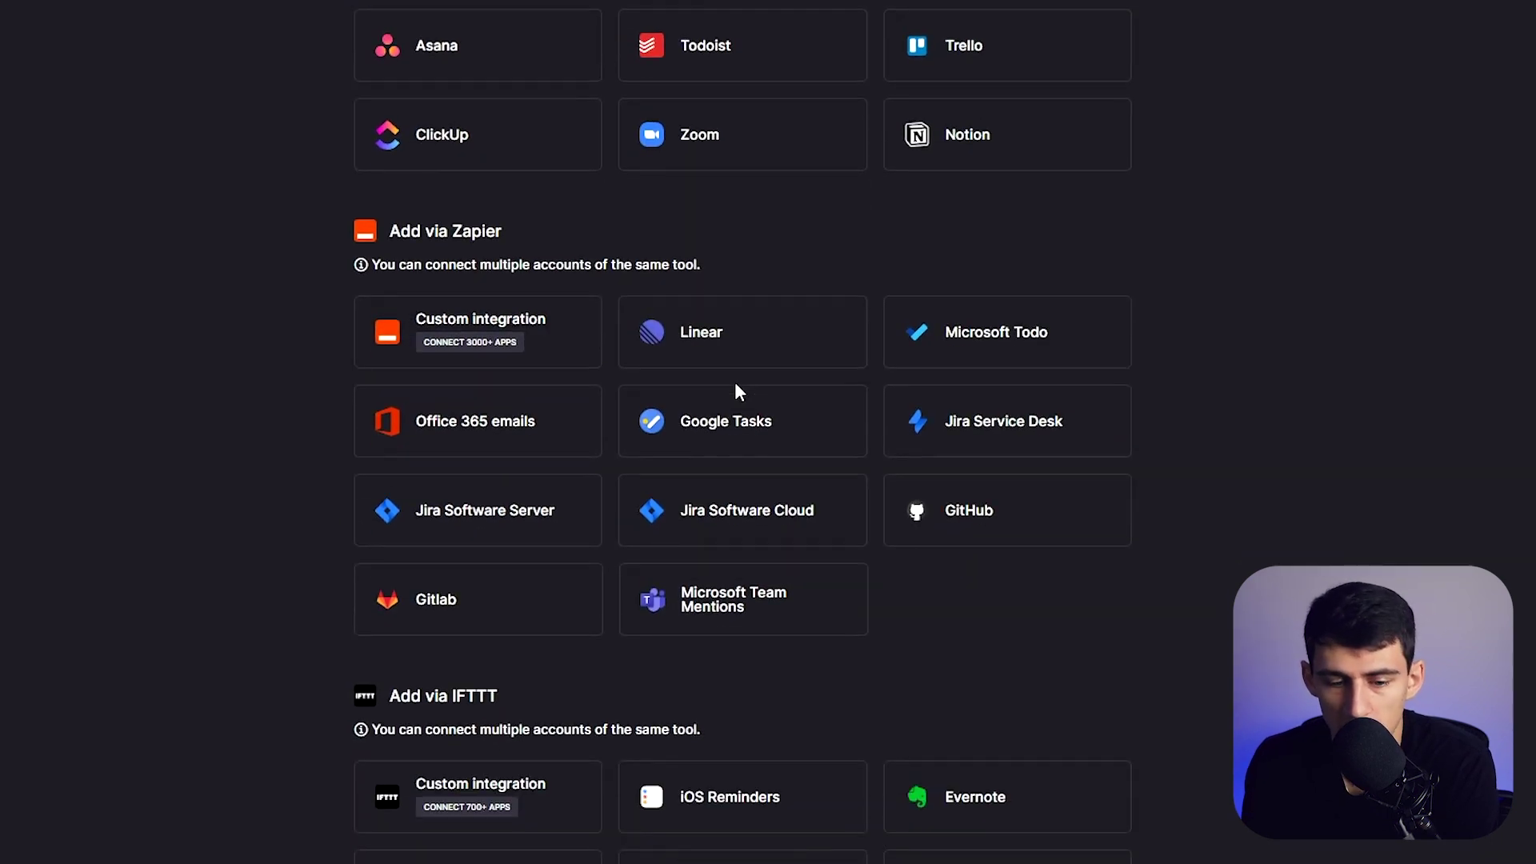
scroll(731, 412, down, 5)
scroll(304, 424, up, 5)
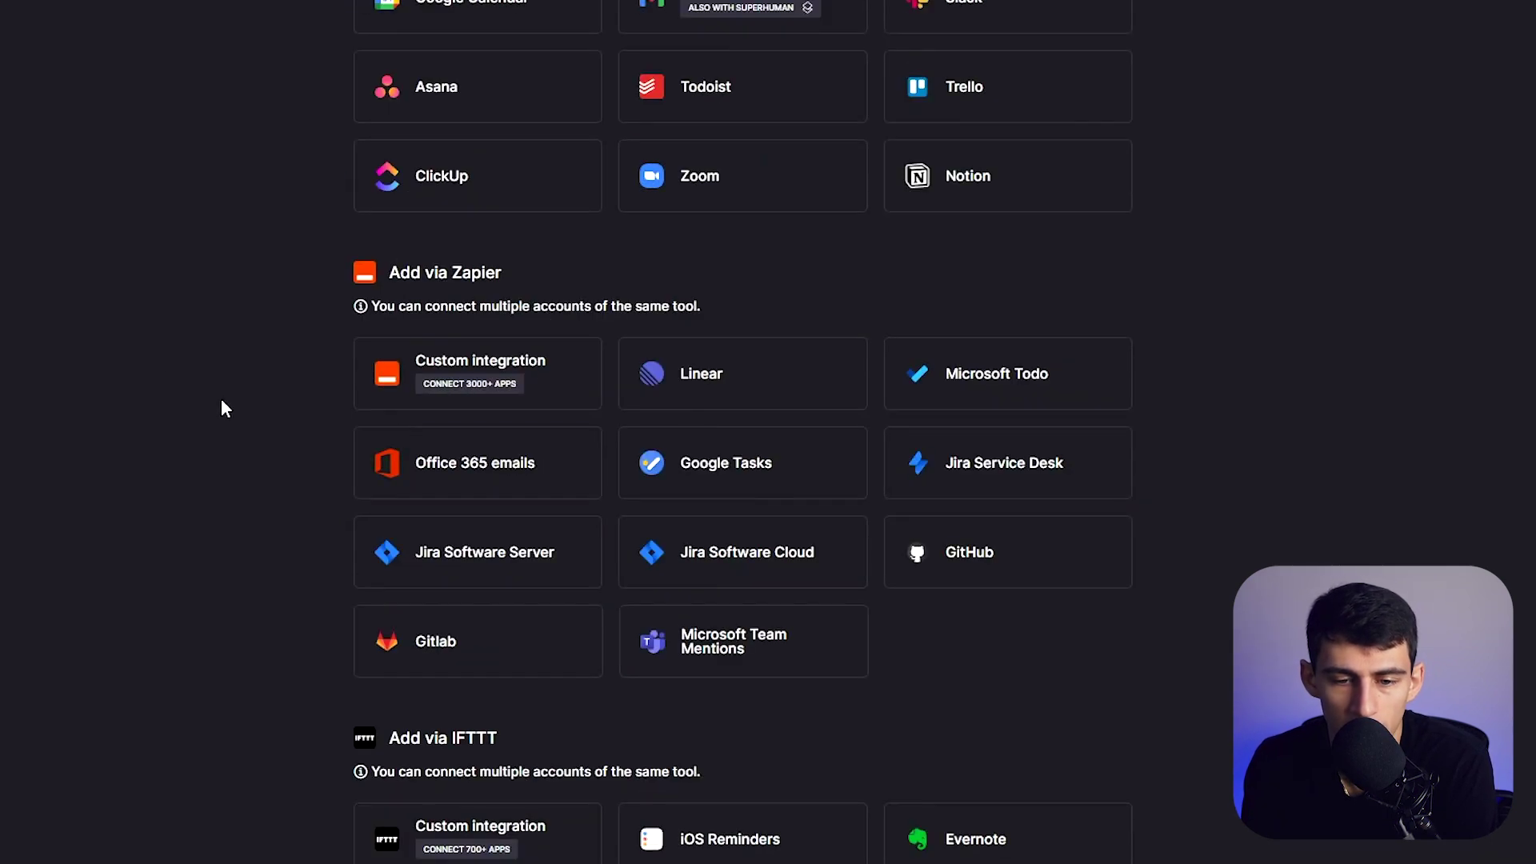
scroll(421, 425, up, 3)
scroll(299, 525, down, 1)
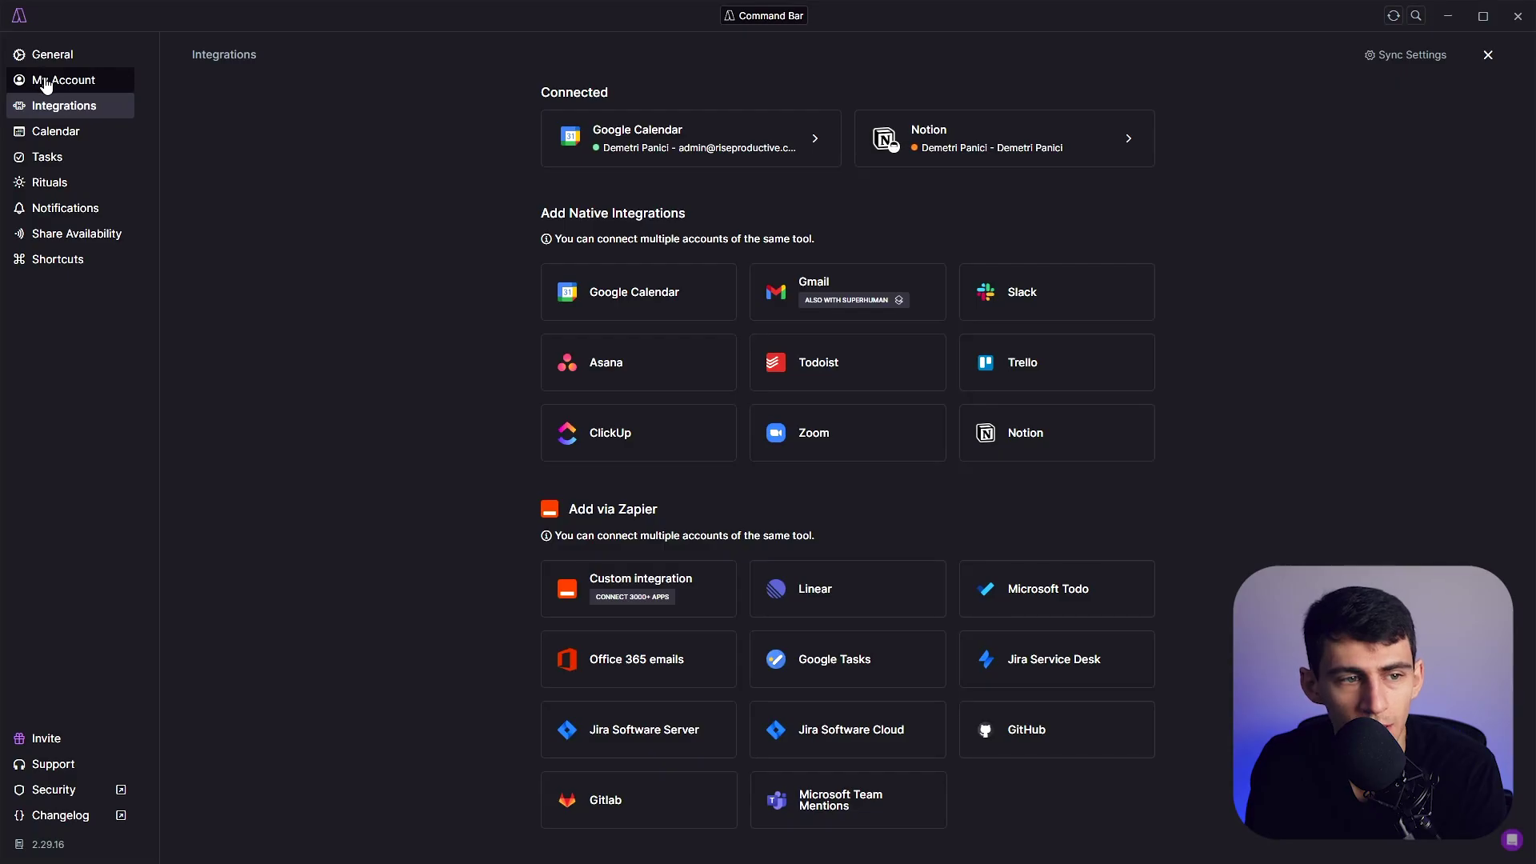
click(45, 83)
click(64, 51)
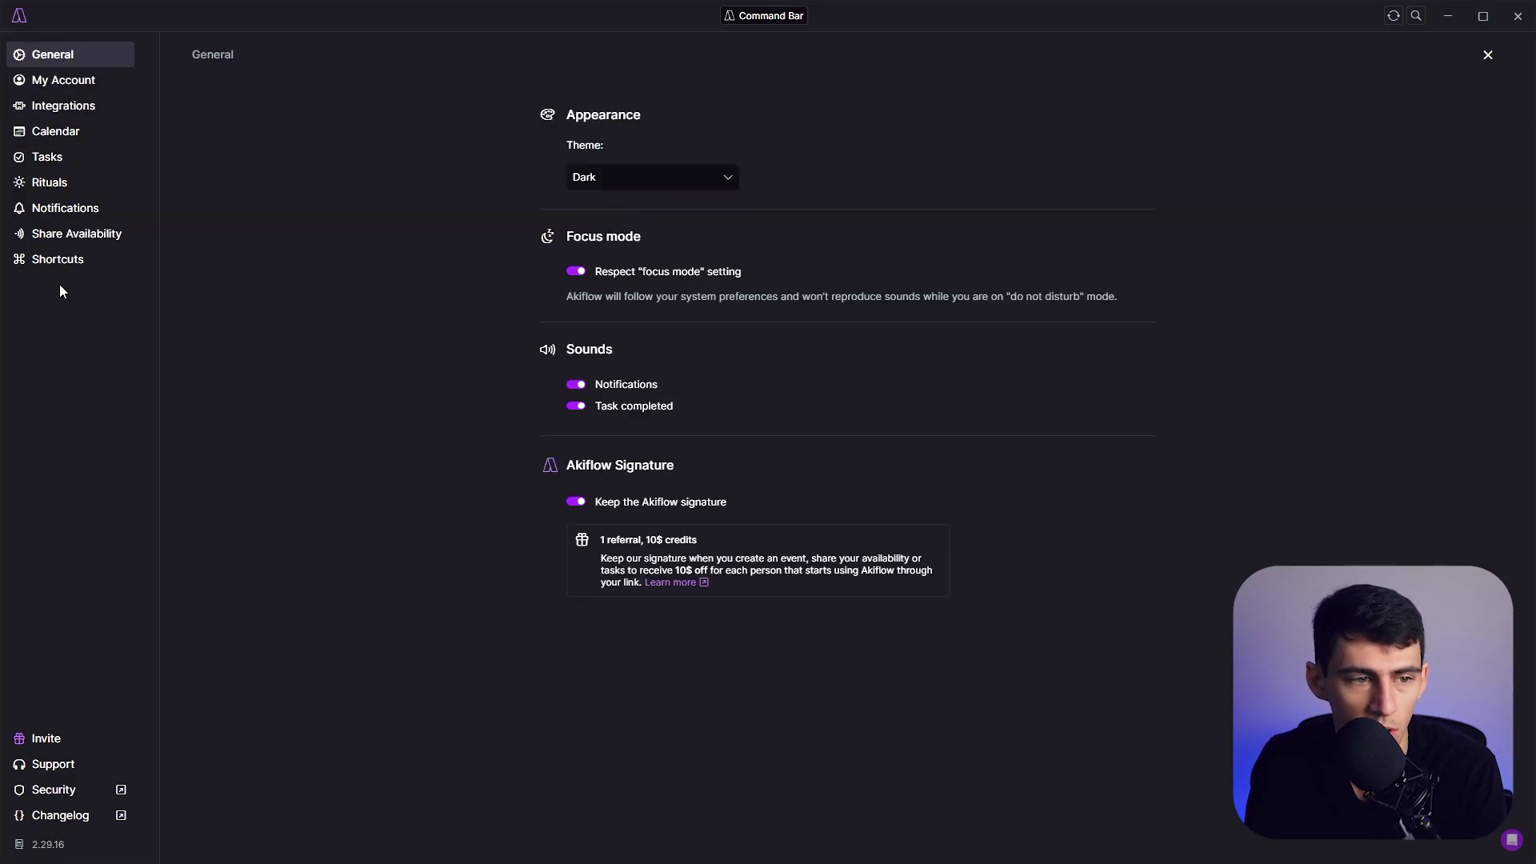
click(1487, 56)
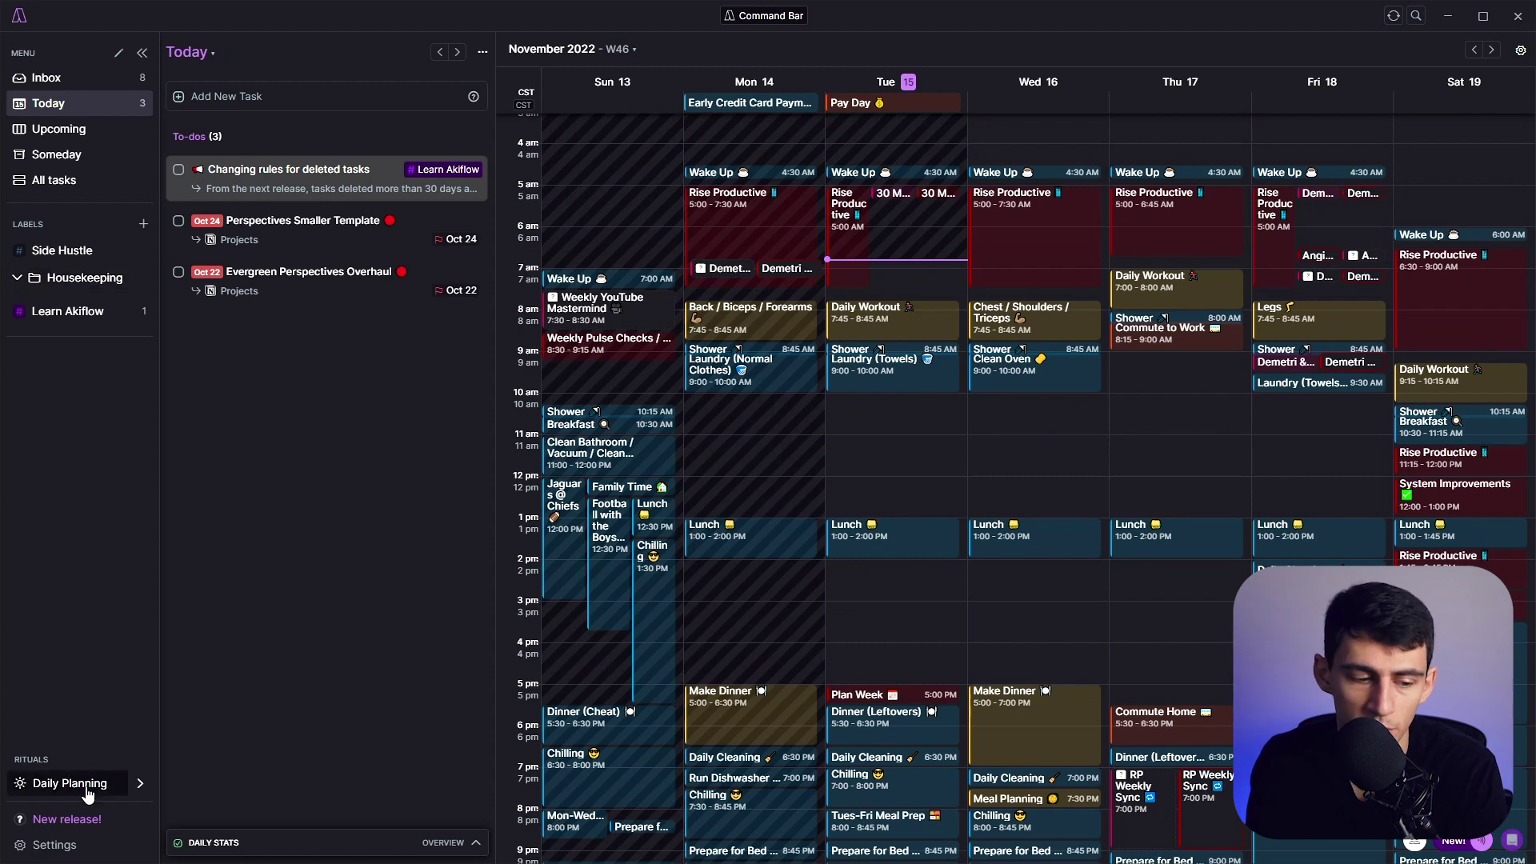
click(120, 790)
click(794, 509)
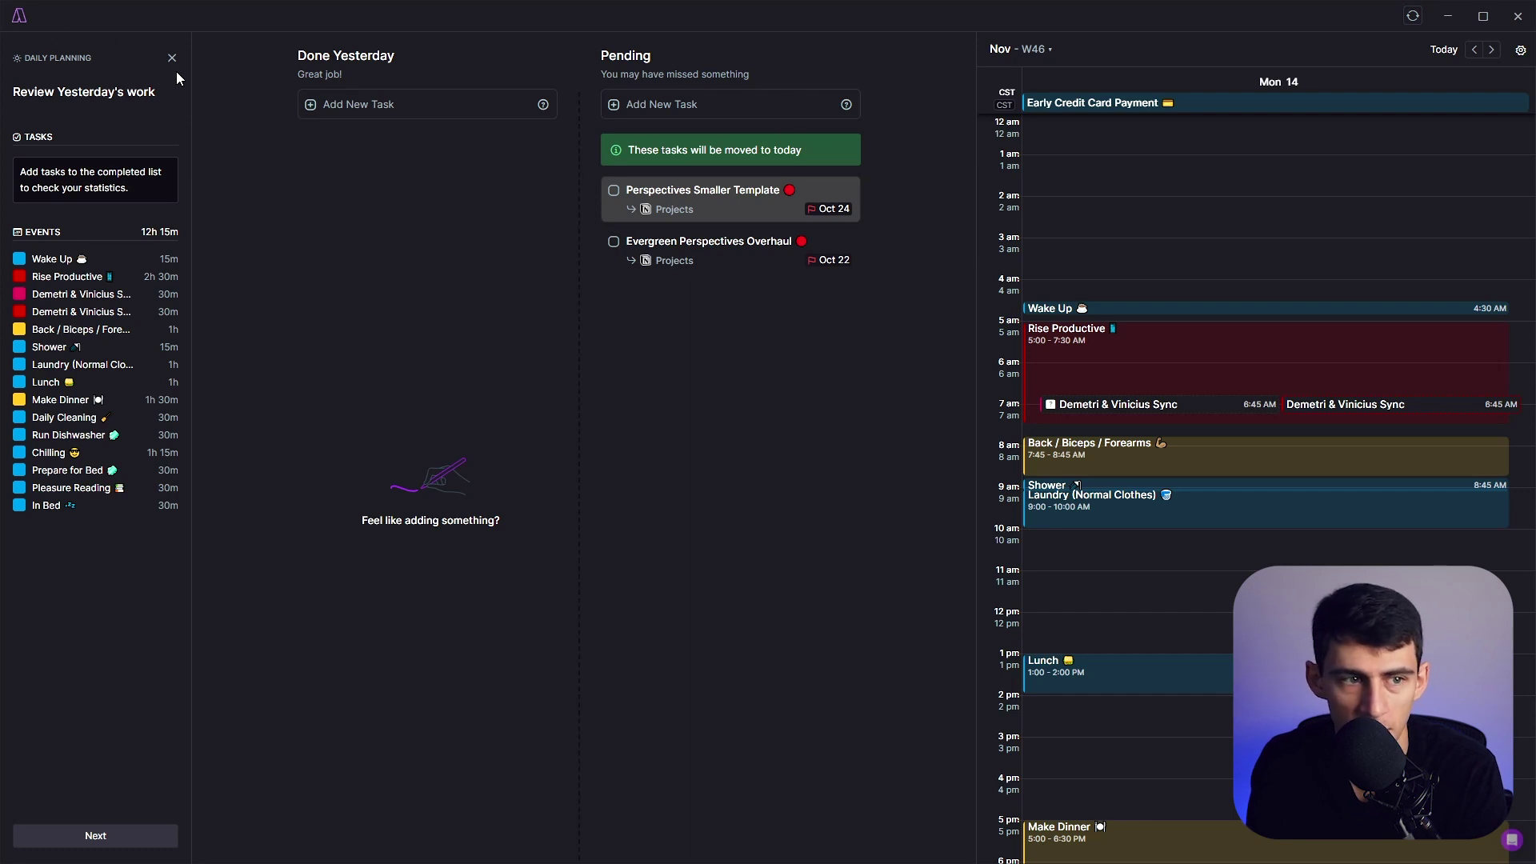
key(Escape)
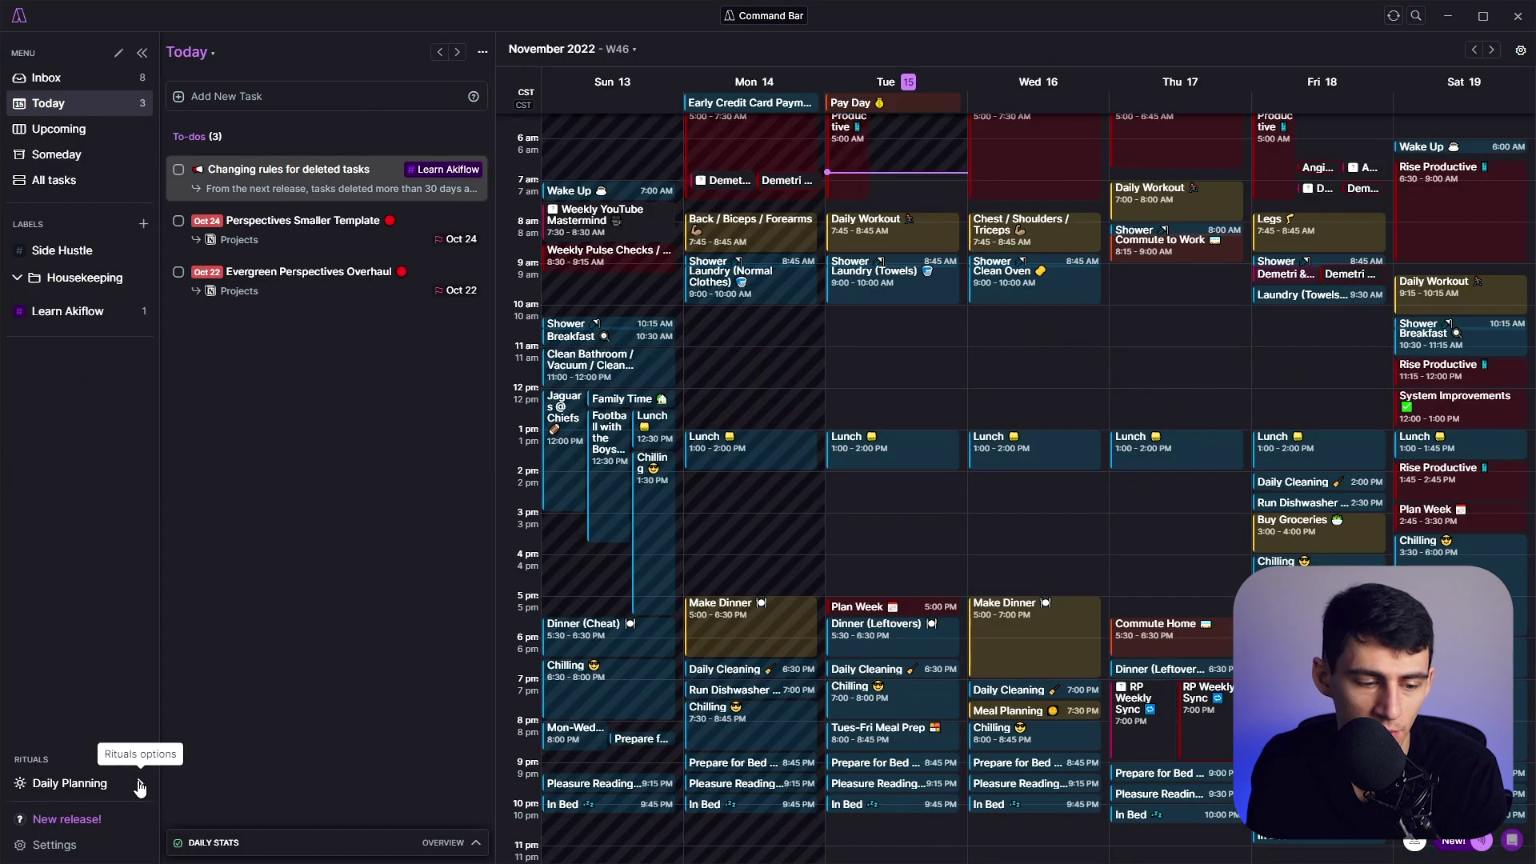
click(140, 783)
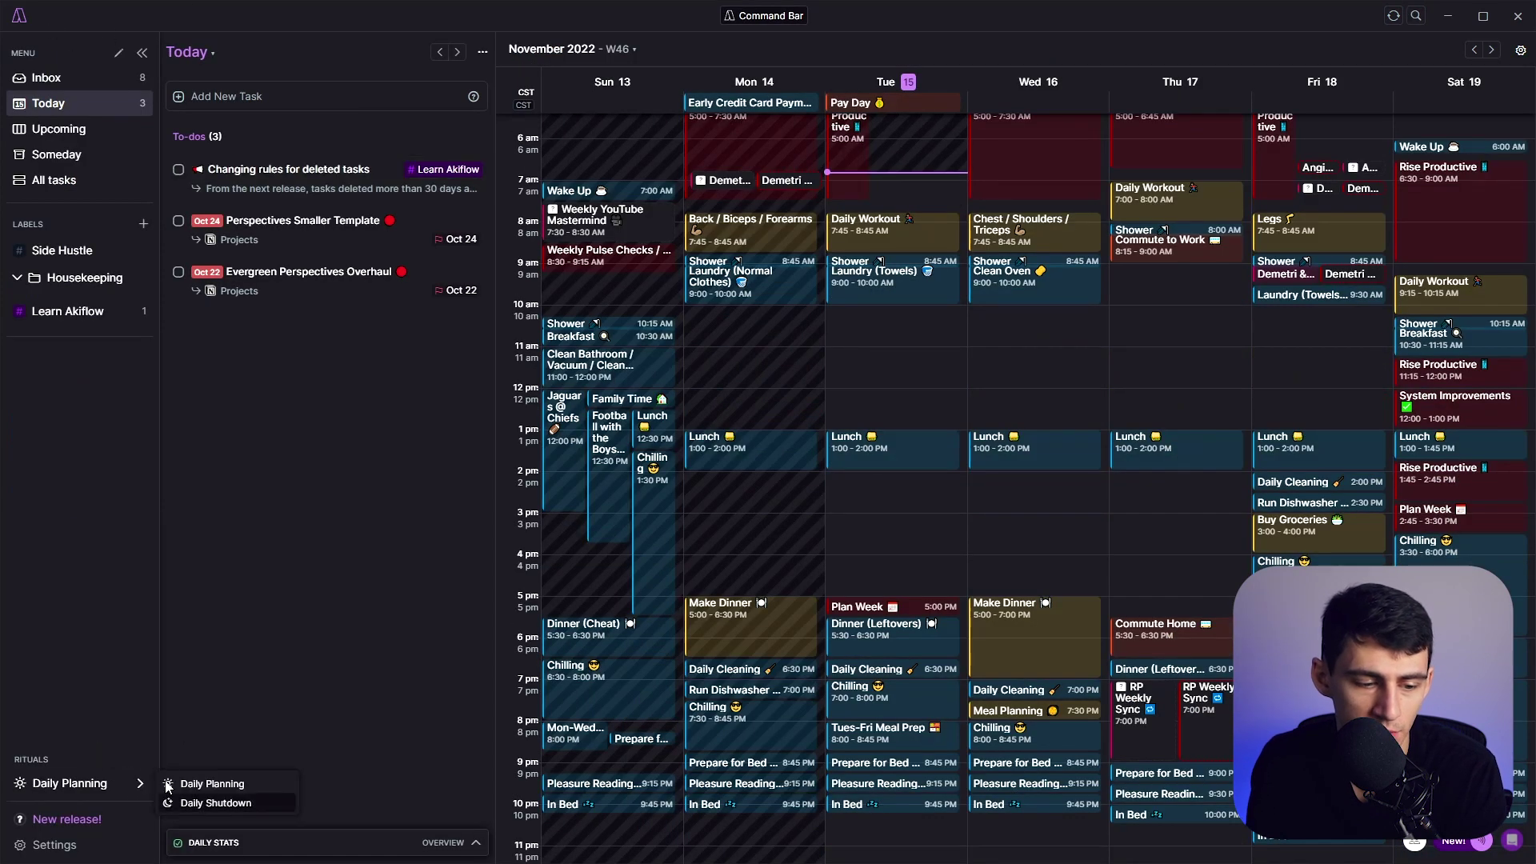
click(295, 530)
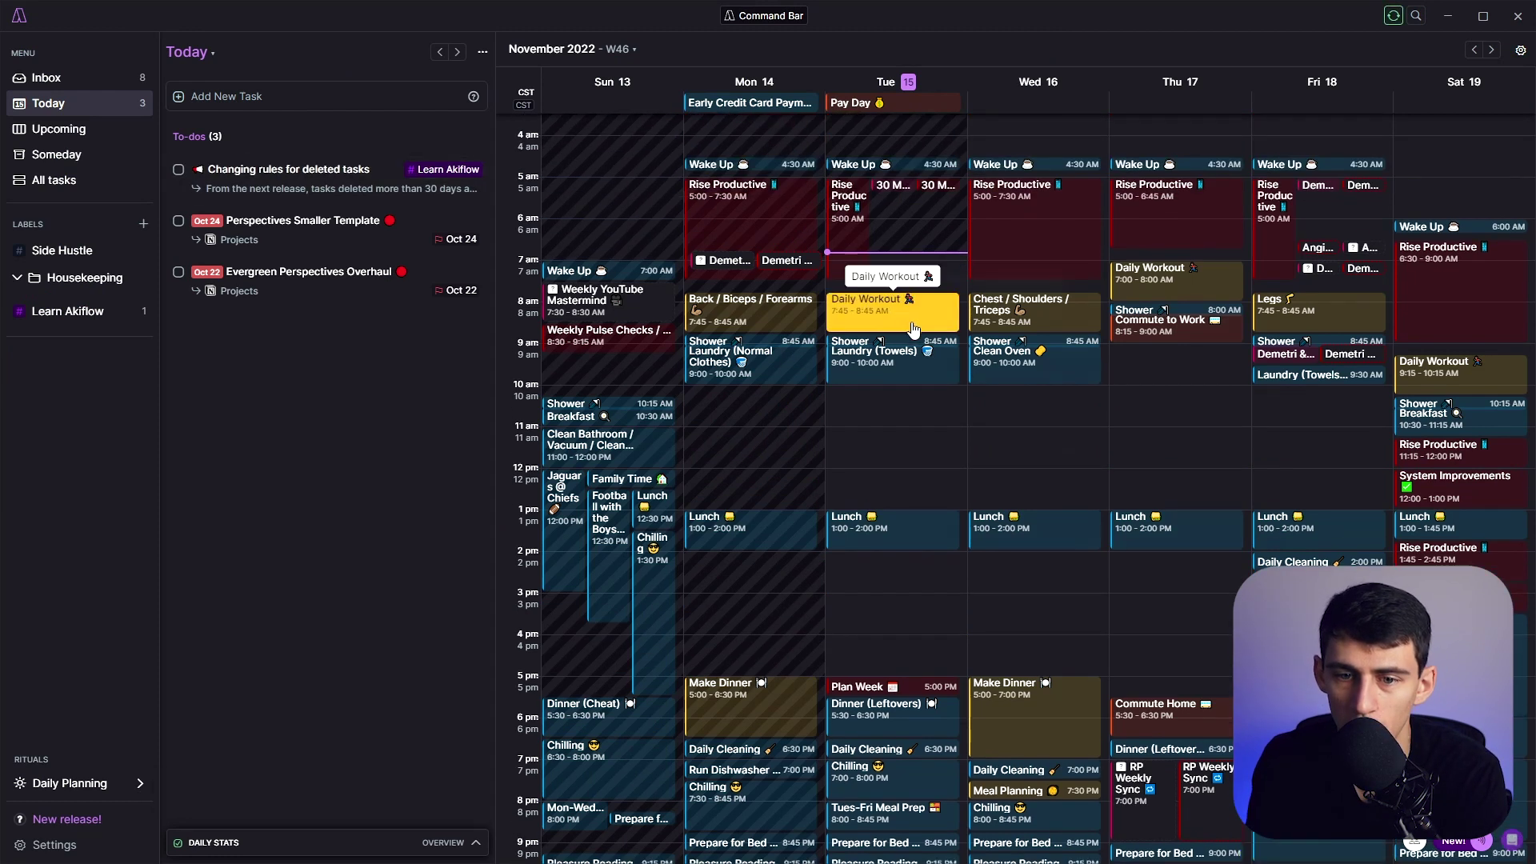
Check Tuesday's Daily Workout event, then return to Routine's Integrations settings showing Notion with the Habits database.
click(894, 320)
key(alt+Tab)
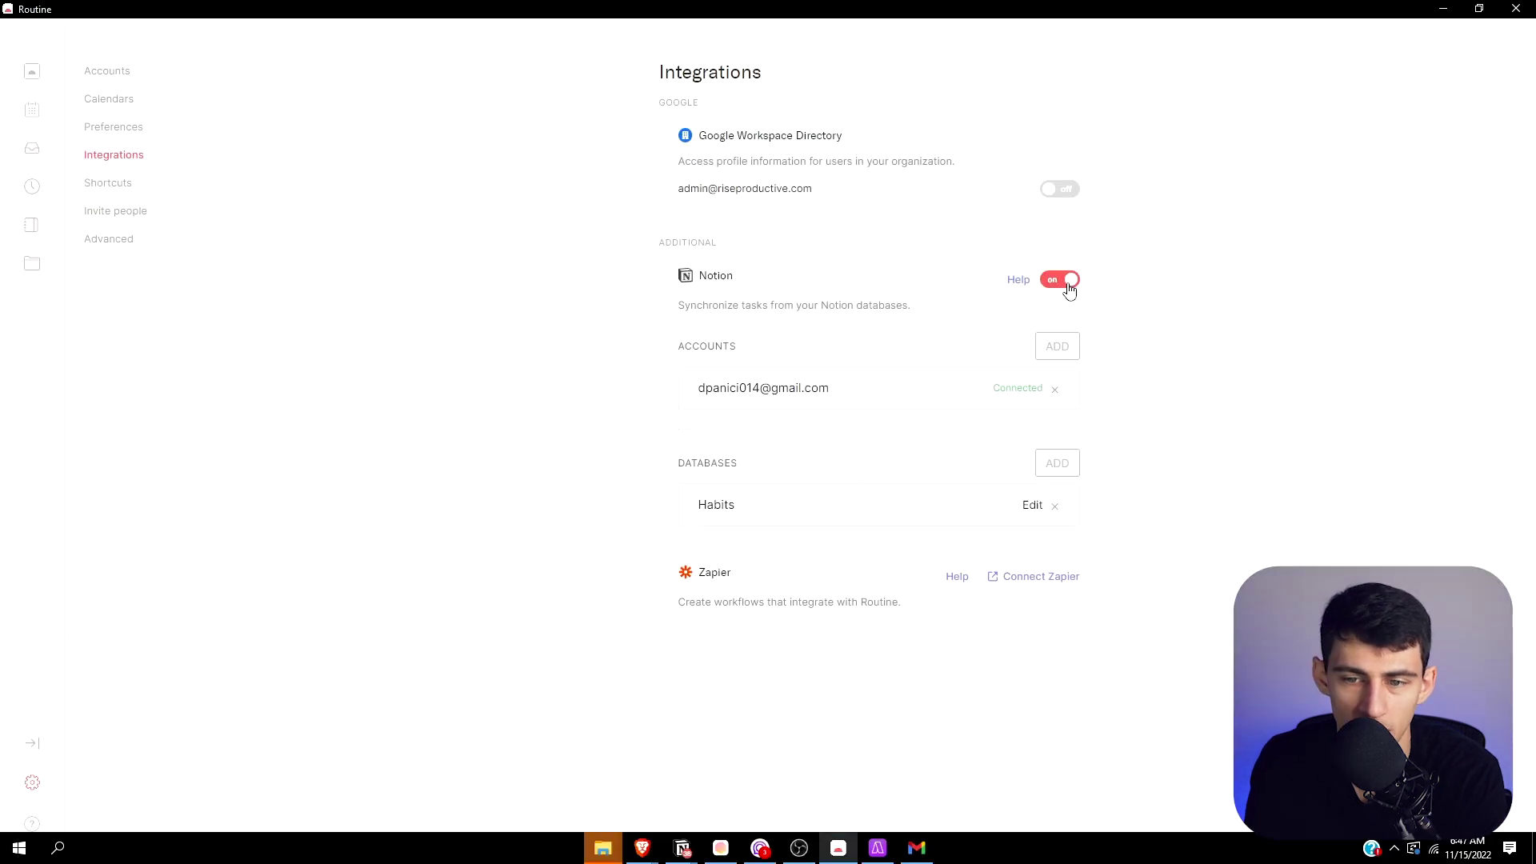